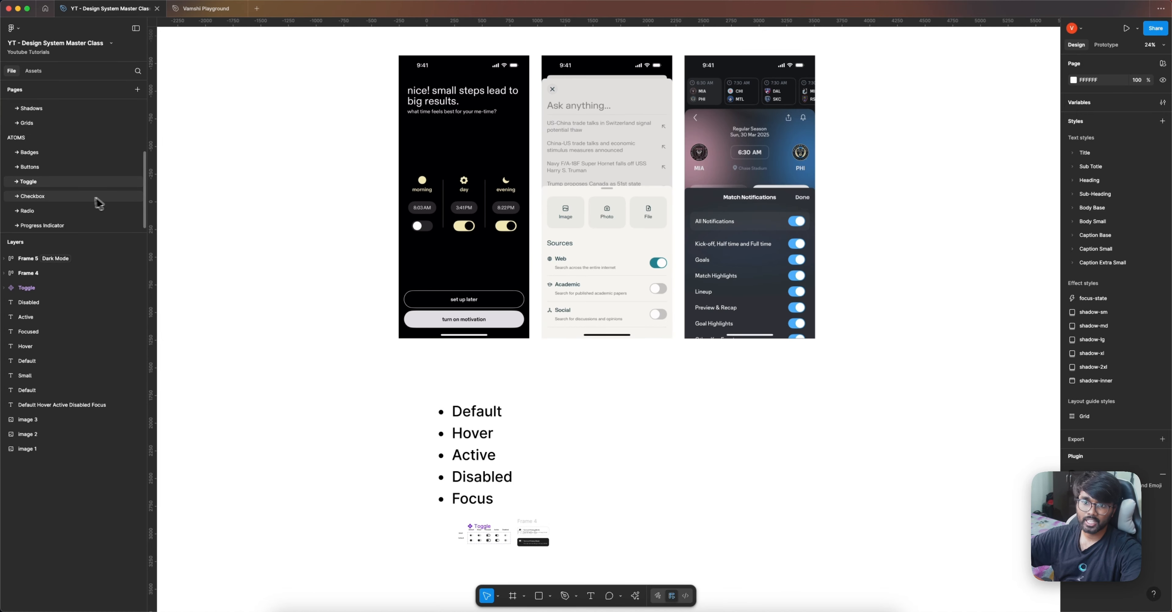
{"action": "scroll", "coordinate": [505, 550], "scroll_direction": "up", "scroll_amount": 10}
Step: Review the existing toggle, checkbox and radio component sets together with their example frames on their pages
{"action": "scroll", "coordinate": [505, 554], "scroll_direction": "down", "scroll_amount": 3}
{"action": "scroll", "coordinate": [505, 554], "scroll_direction": "left", "scroll_amount": 3}
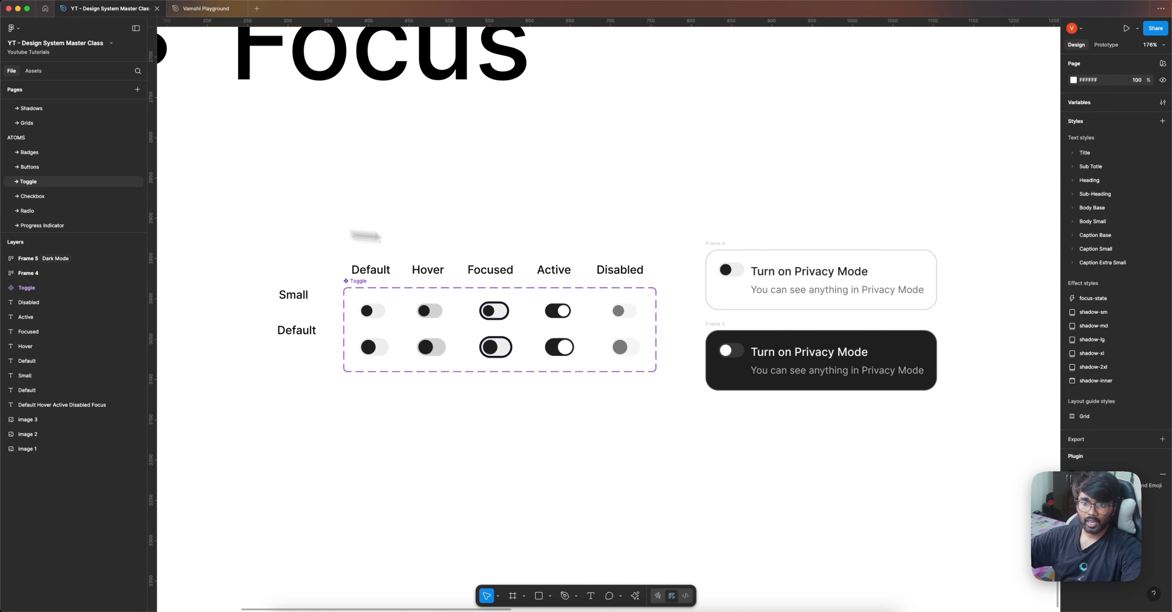
{"action": "left_click_drag", "start_coordinate": [688, 218], "coordinate": [923, 428]}
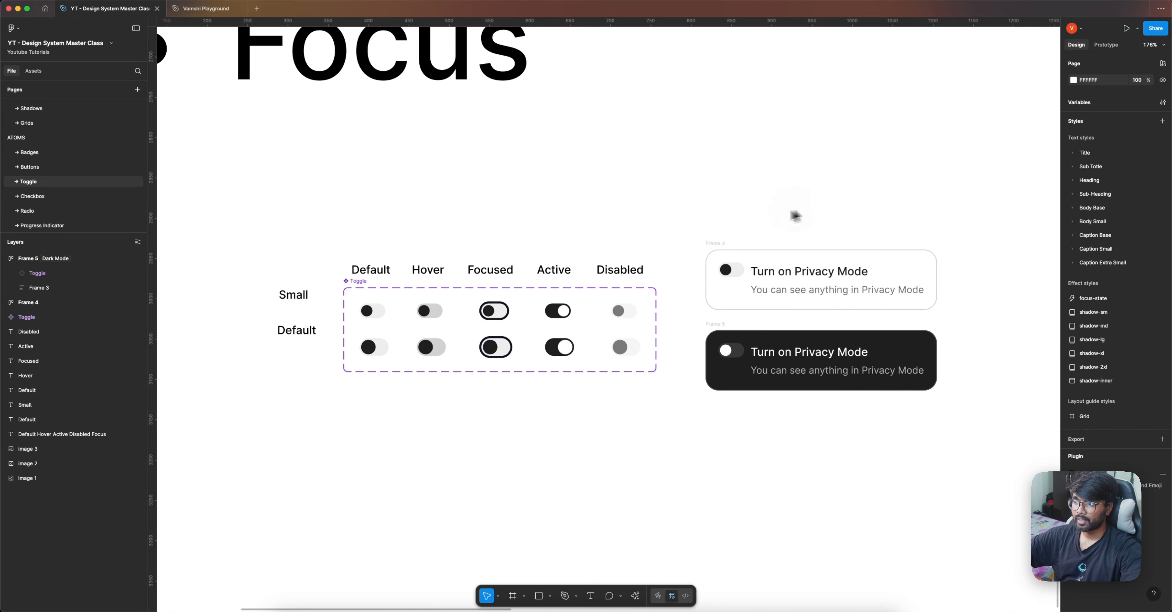
{"action": "left_click", "coordinate": [45, 195]}
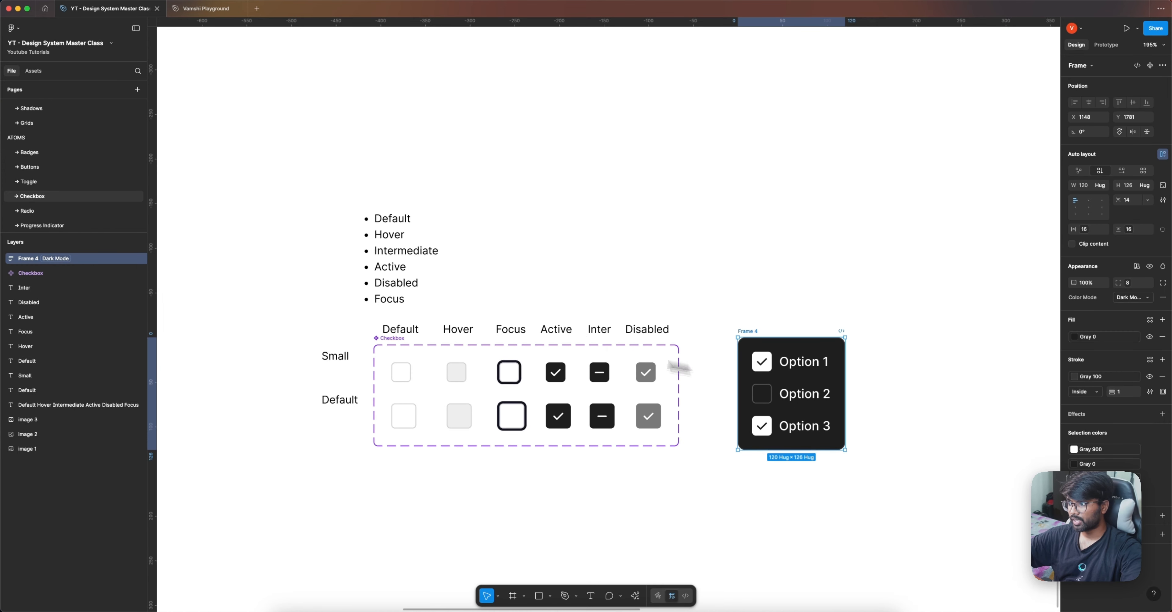
{"action": "left_click", "coordinate": [48, 211]}
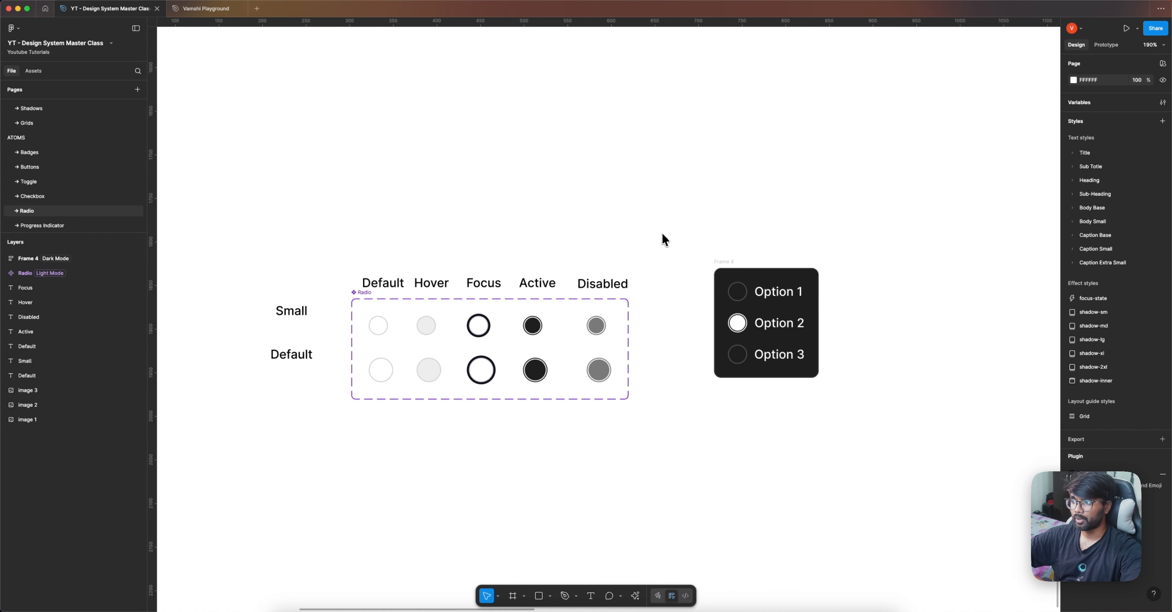
Step: In the playground file, place a copy of the 0% progress indicator below the set and switch its label off and on
{"action": "left_click", "coordinate": [203, 9]}
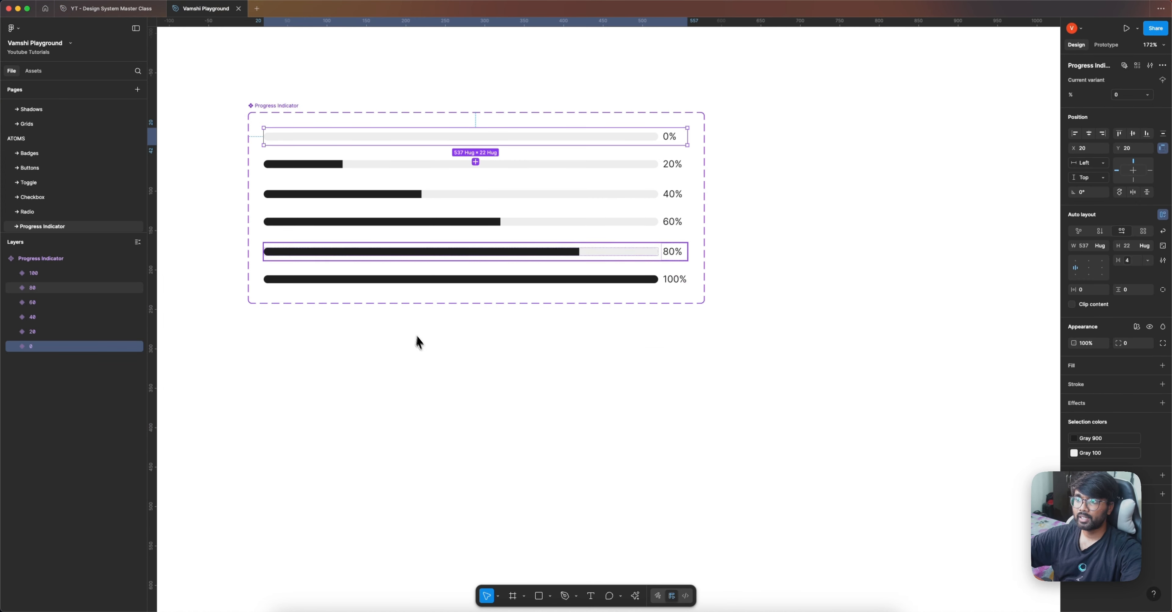
{"action": "left_click", "coordinate": [436, 324]}
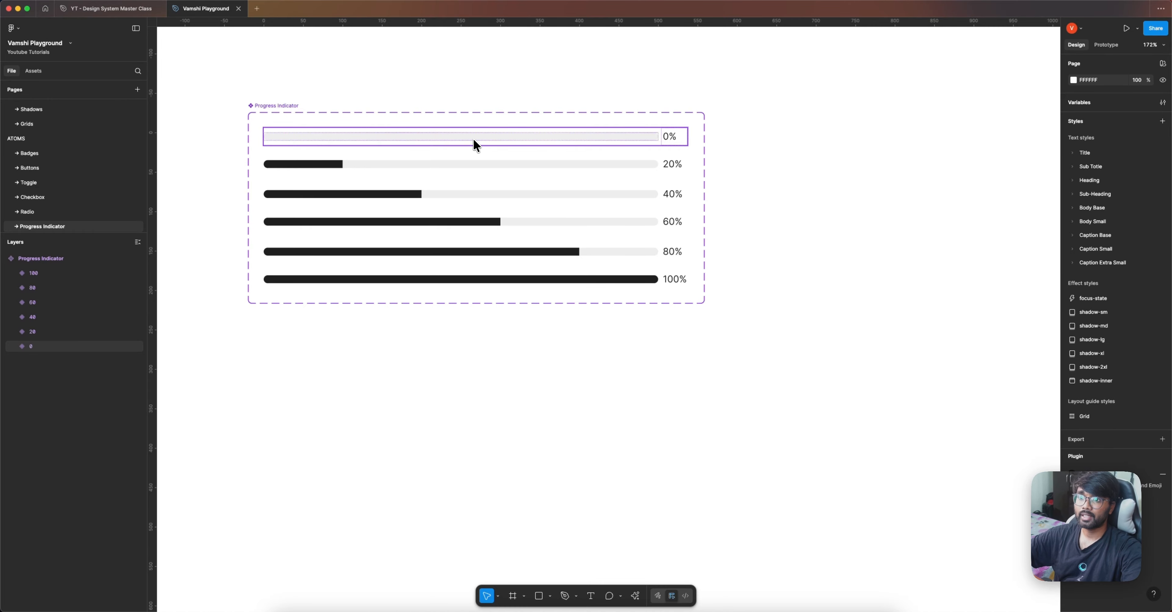
{"action": "left_click_drag", "start_coordinate": [476, 145], "coordinate": [537, 348]}
{"action": "left_click", "coordinate": [1120, 106]}
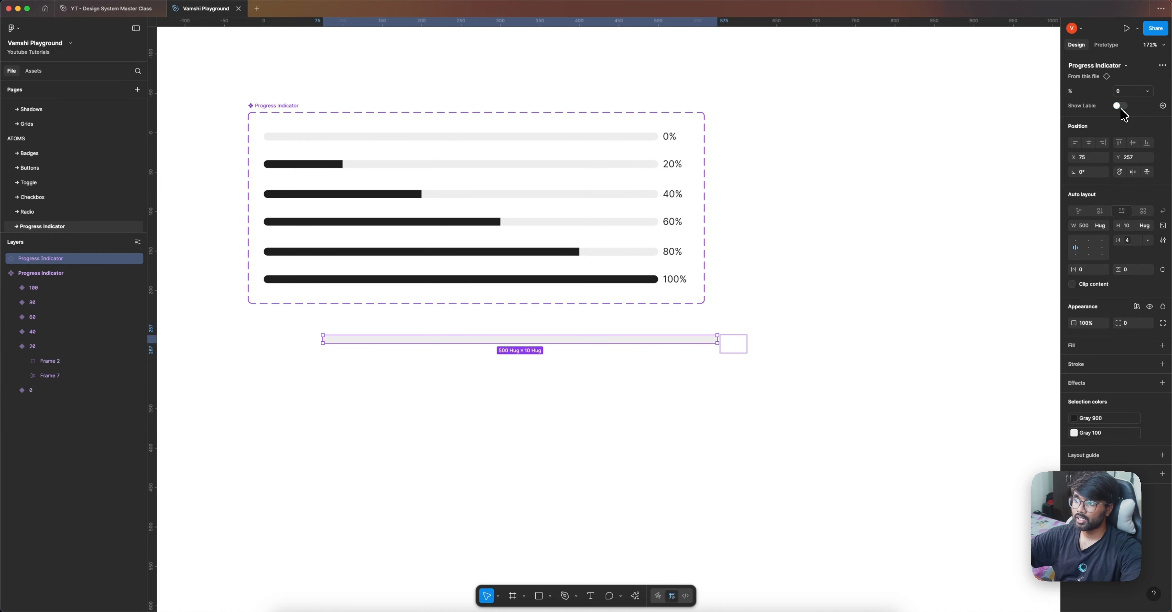
{"action": "left_click", "coordinate": [1120, 106]}
Step: Delete the test copy of the progress indicator below the component set
{"action": "left_click", "coordinate": [784, 311]}
{"action": "left_click", "coordinate": [706, 350]}
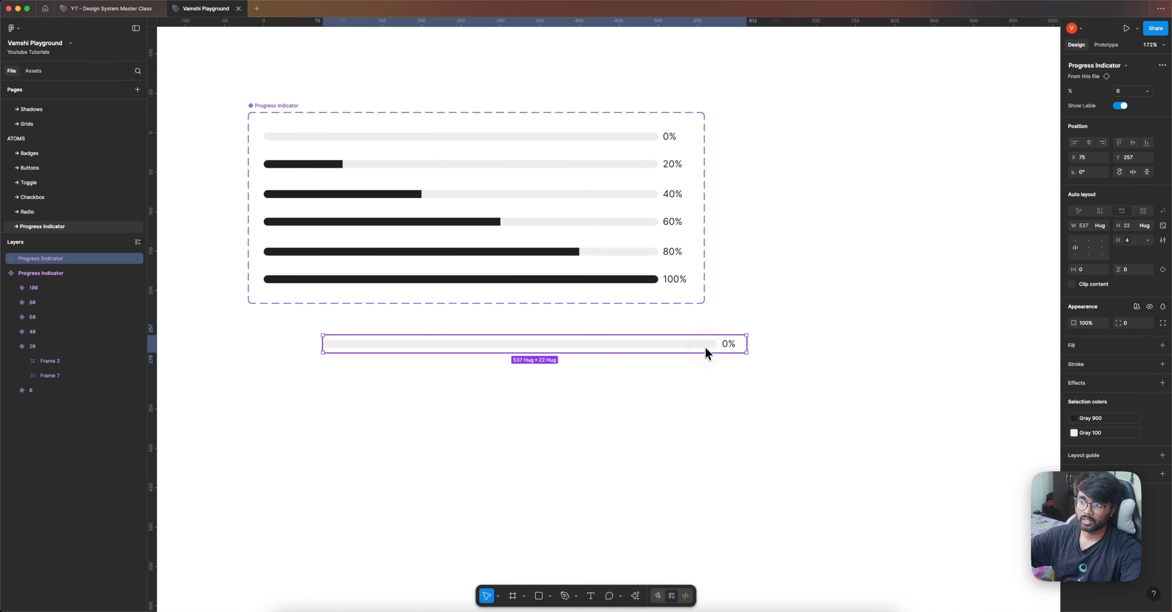
{"action": "key", "text": "Delete"}
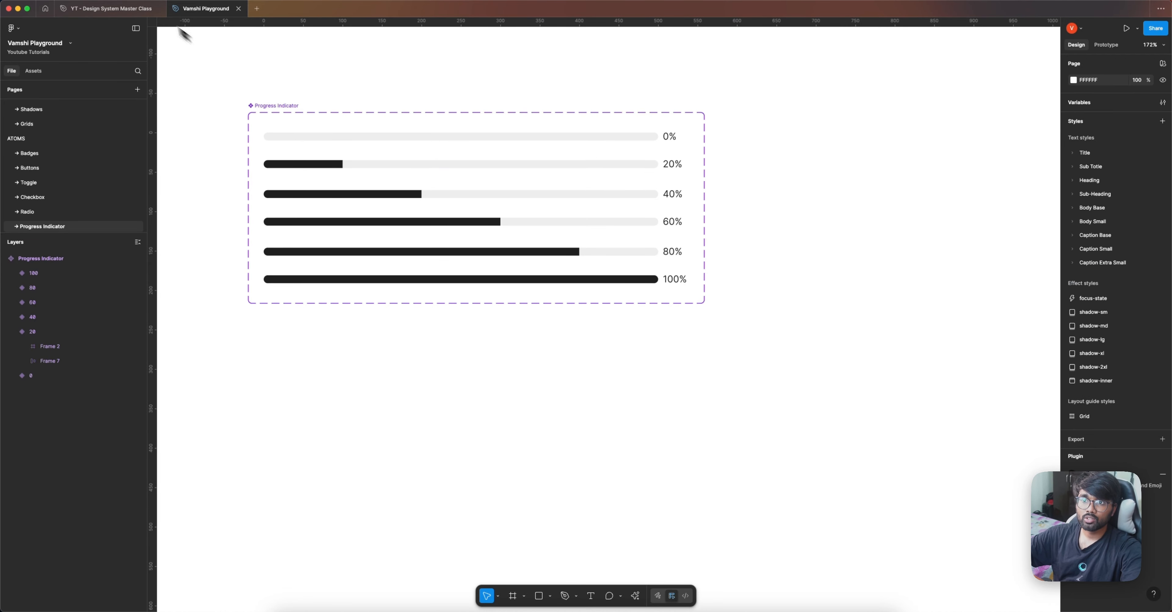
Step: Return to the design system file's Progress Indicator page and examine the progress bars in the three reference app screens
{"action": "left_click", "coordinate": [127, 8]}
{"action": "left_click", "coordinate": [73, 226]}
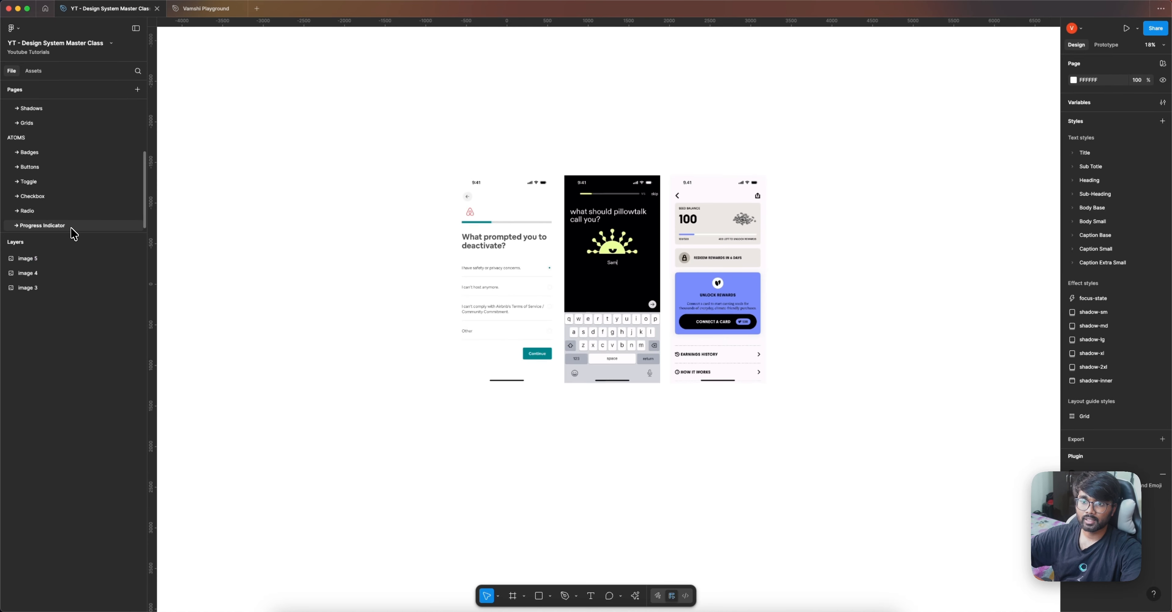
{"action": "scroll", "coordinate": [477, 287], "scroll_direction": "up", "scroll_amount": 3}
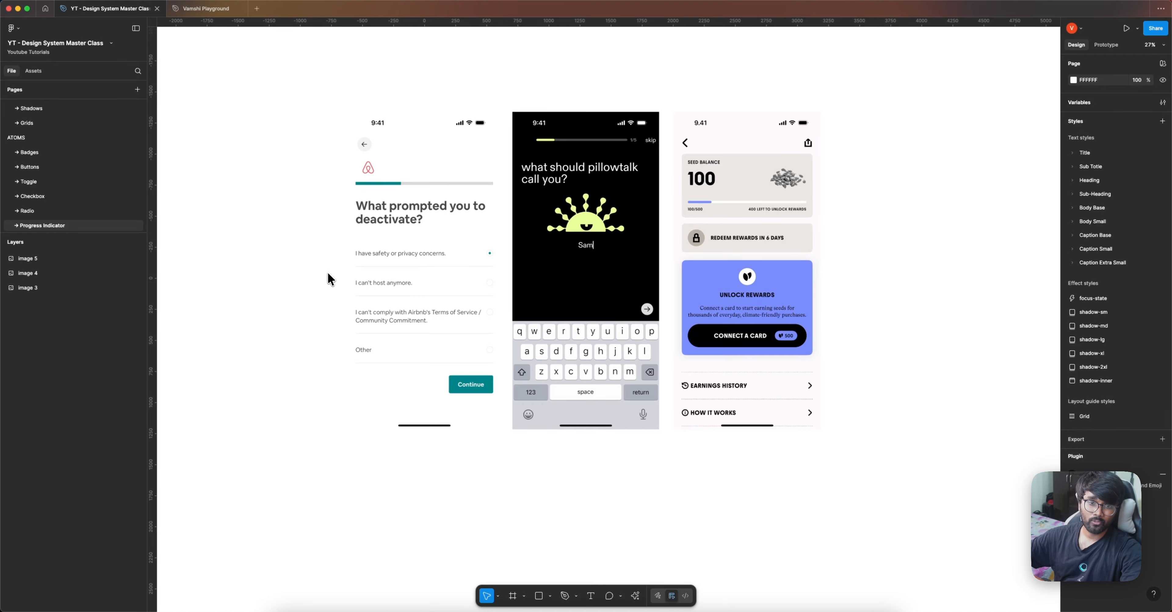
{"action": "scroll", "coordinate": [391, 218], "scroll_direction": "up", "scroll_amount": 5}
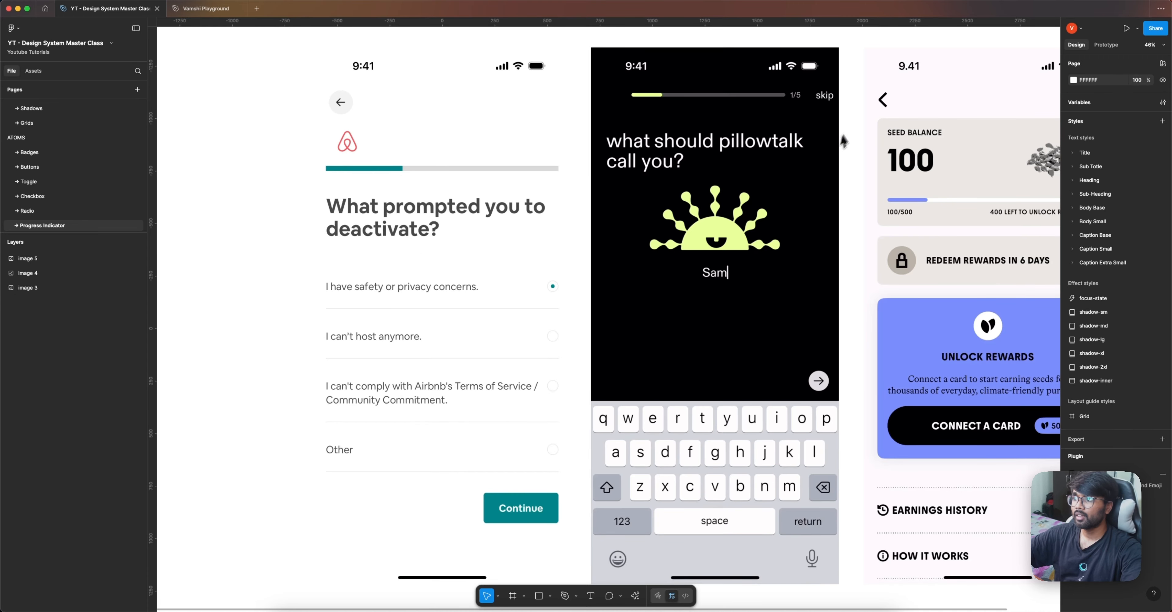
{"action": "scroll", "coordinate": [837, 137], "scroll_direction": "up", "scroll_amount": 3}
{"action": "scroll", "coordinate": [714, 159], "scroll_direction": "up", "scroll_amount": 2}
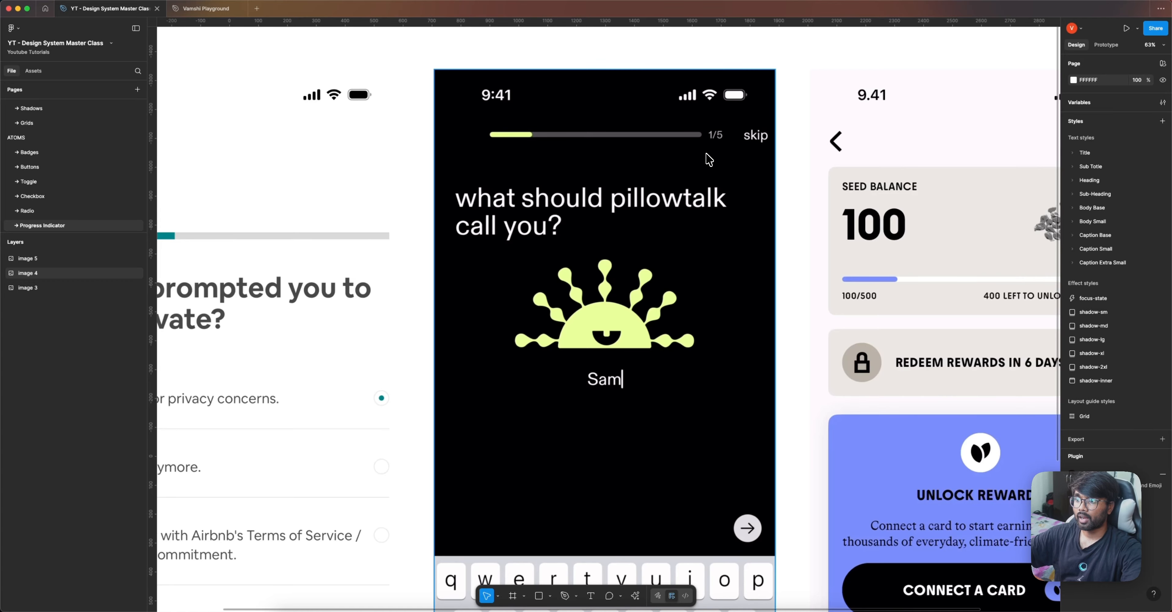
{"action": "scroll", "coordinate": [708, 160], "scroll_direction": "down", "scroll_amount": 4}
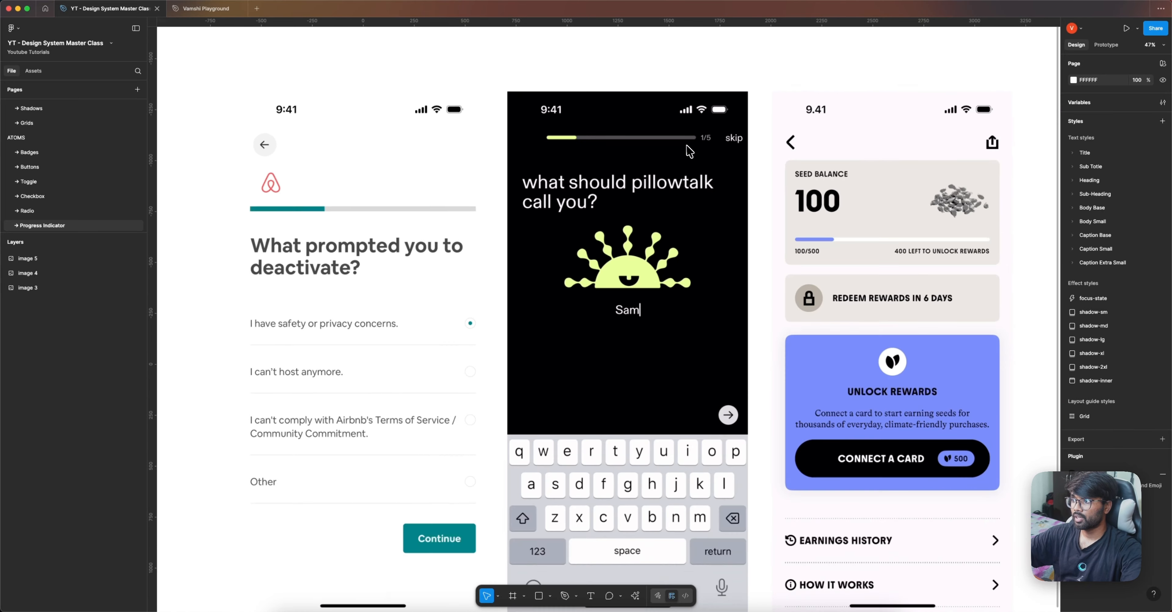
{"action": "scroll", "coordinate": [785, 271], "scroll_direction": "right", "scroll_amount": 3}
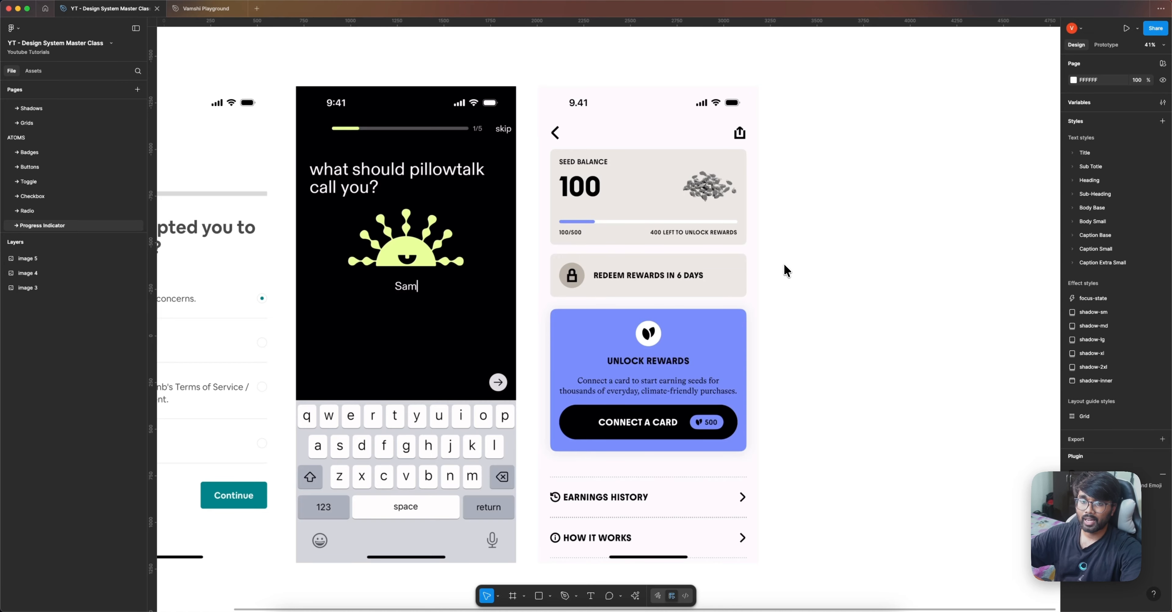
{"action": "scroll", "coordinate": [708, 219], "scroll_direction": "up", "scroll_amount": 3}
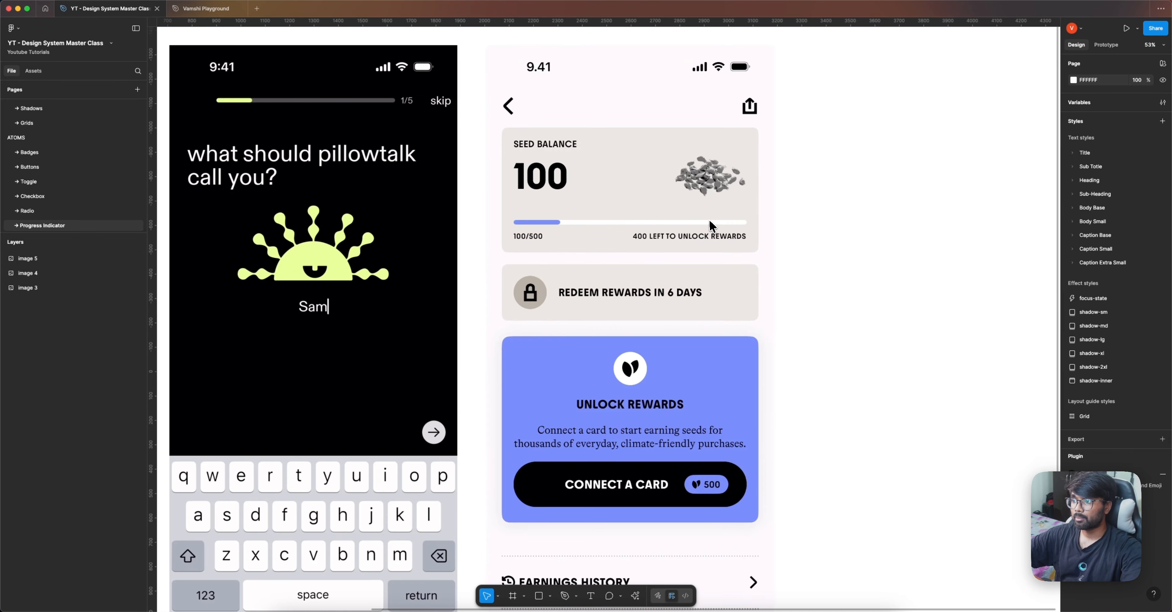
{"action": "scroll", "coordinate": [744, 162], "scroll_direction": "down", "scroll_amount": 5}
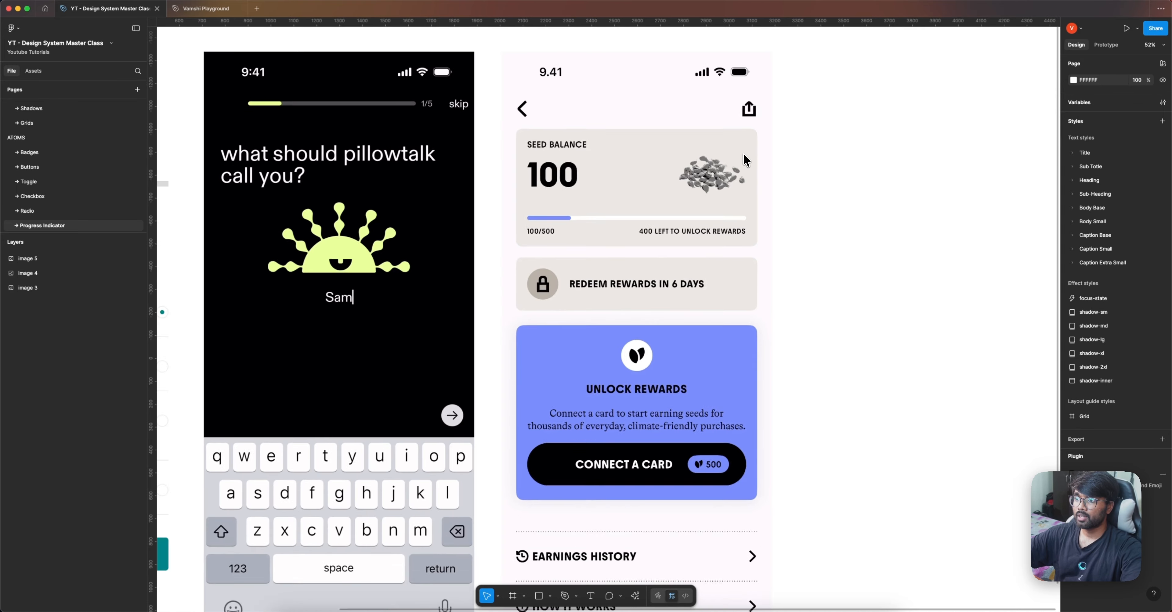
{"action": "scroll", "coordinate": [562, 376], "scroll_direction": "up", "scroll_amount": 1}
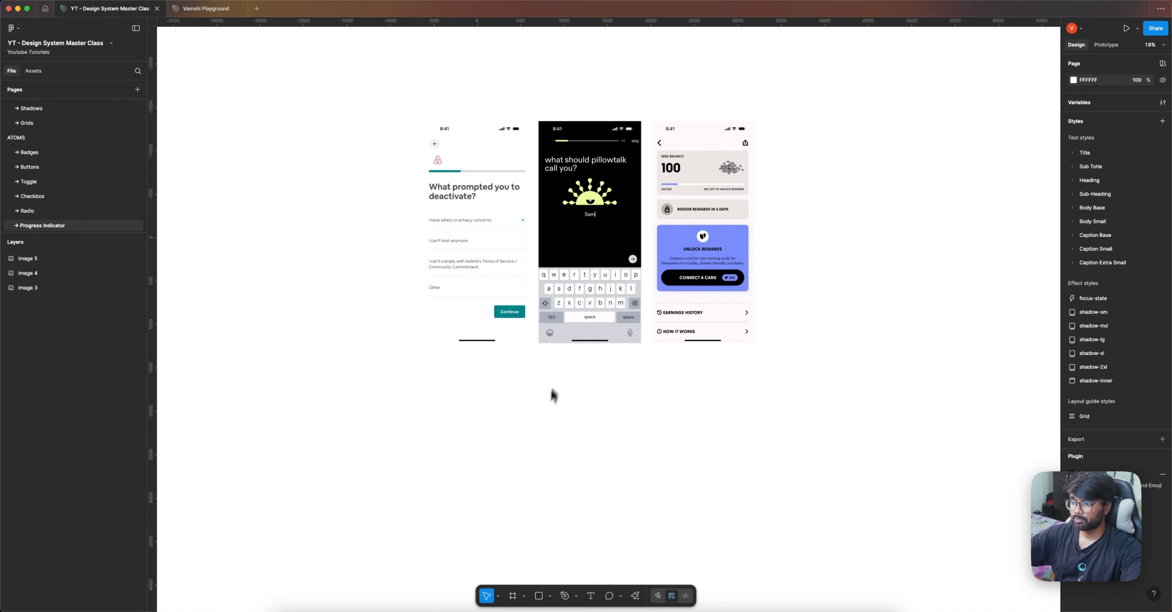
Step: Draw a frame in the empty area below the reference screens and size it to 350 × 10
{"action": "left_click", "coordinate": [513, 595]}
{"action": "scroll", "coordinate": [509, 419], "scroll_direction": "up", "scroll_amount": 5}
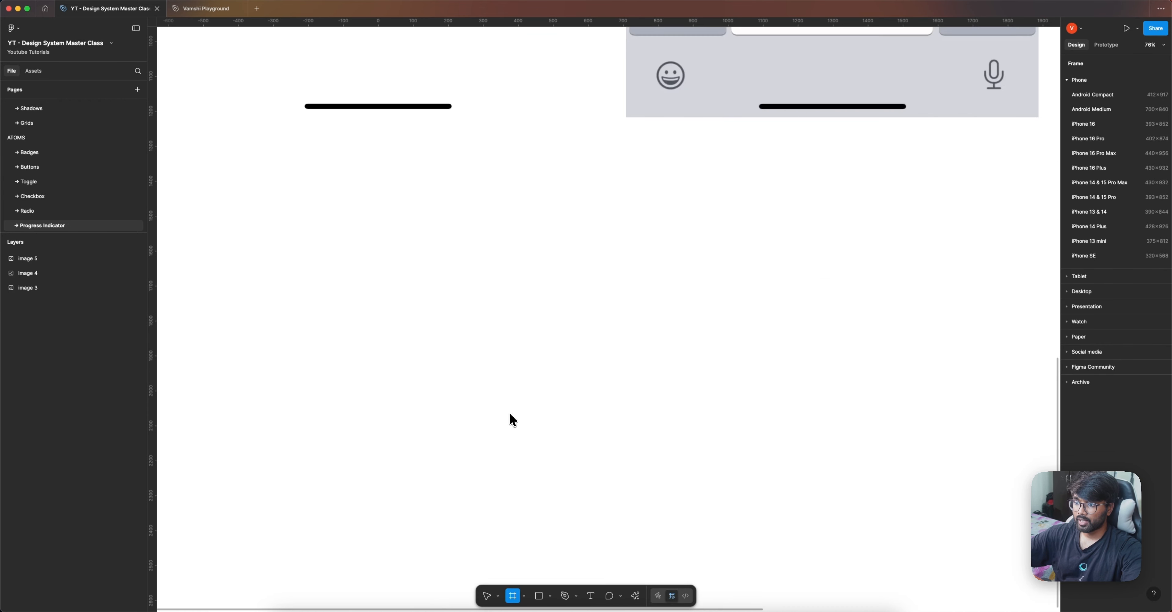
{"action": "left_click_drag", "start_coordinate": [513, 365], "coordinate": [536, 381]}
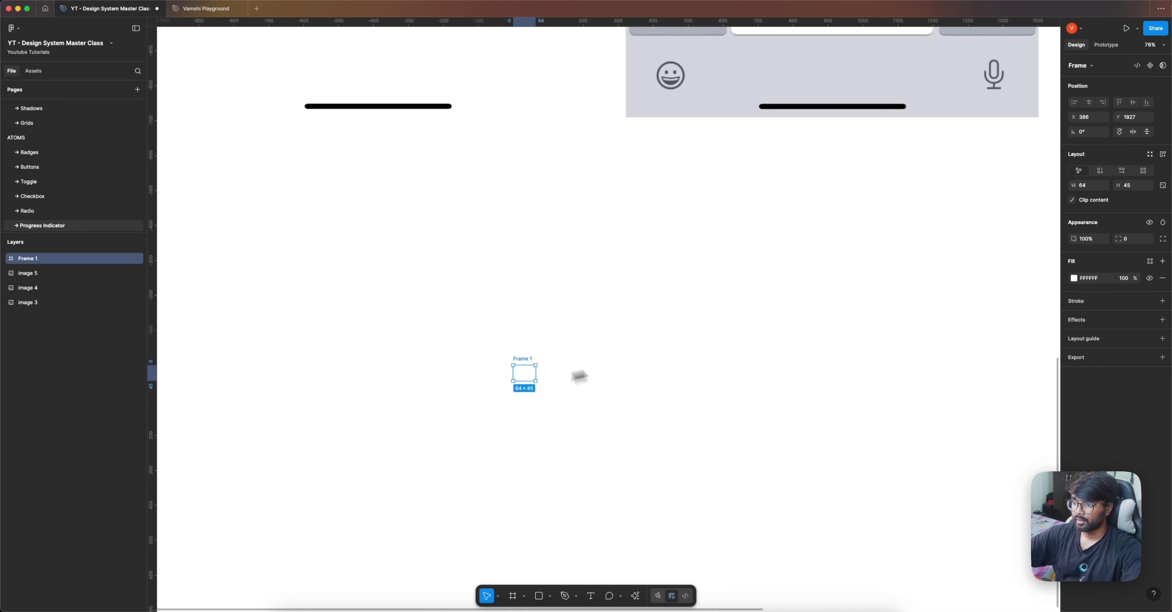
{"action": "left_click_drag", "start_coordinate": [1123, 190], "coordinate": [1121, 190]}
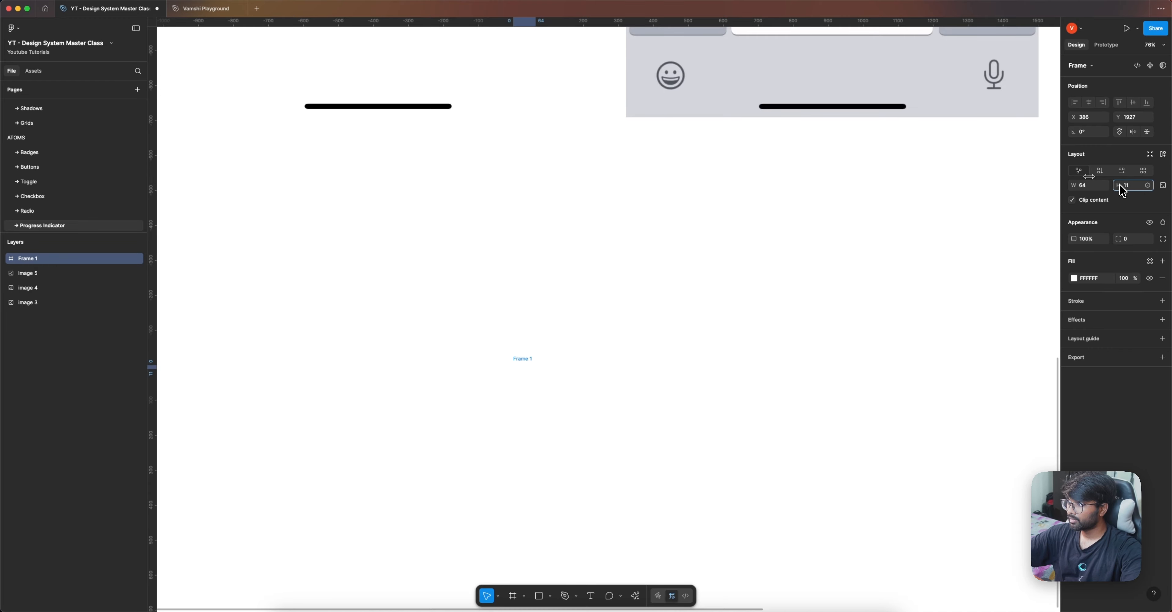
{"action": "scroll", "coordinate": [827, 371], "scroll_direction": "up", "scroll_amount": 10}
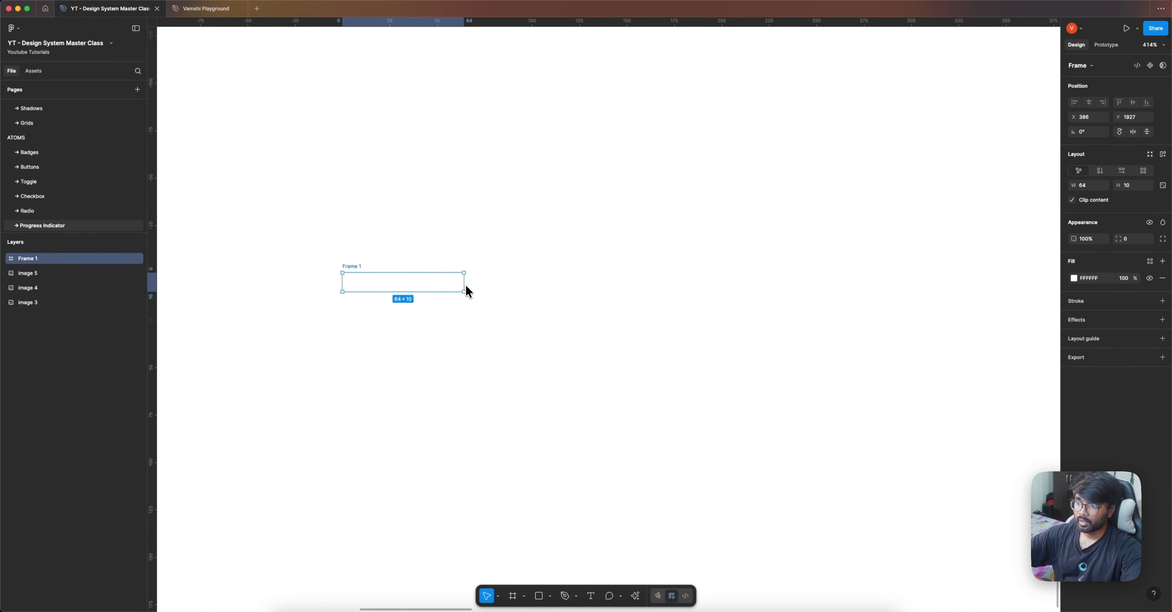
{"action": "left_click_drag", "start_coordinate": [465, 289], "coordinate": [1006, 281]}
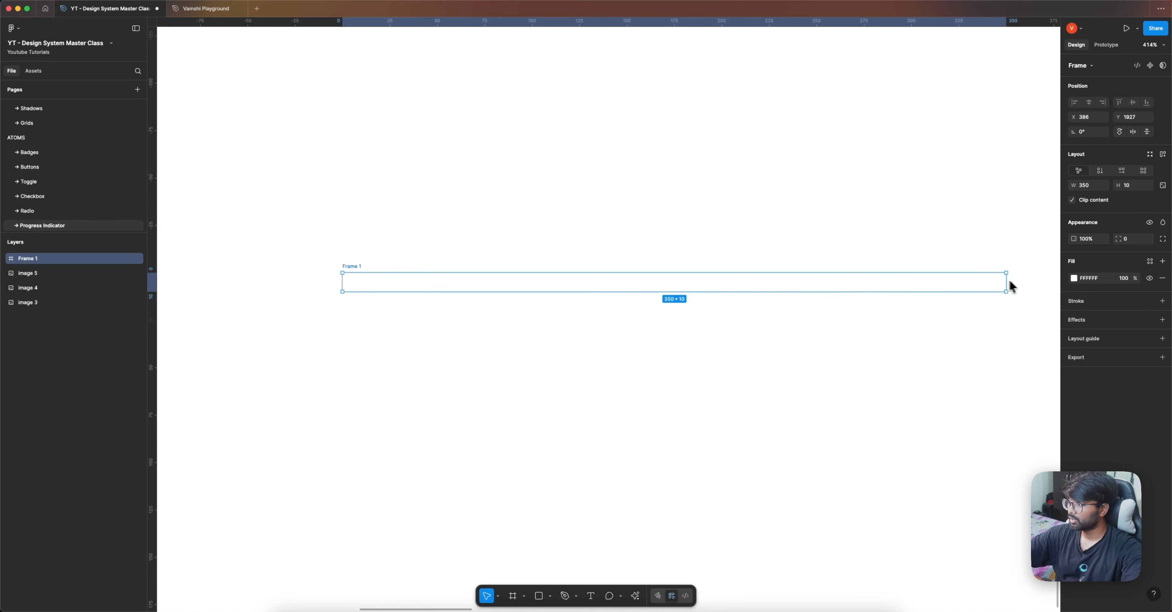
Step: Fill the new bar frame with the library color Gray 100
{"action": "left_click", "coordinate": [1150, 262]}
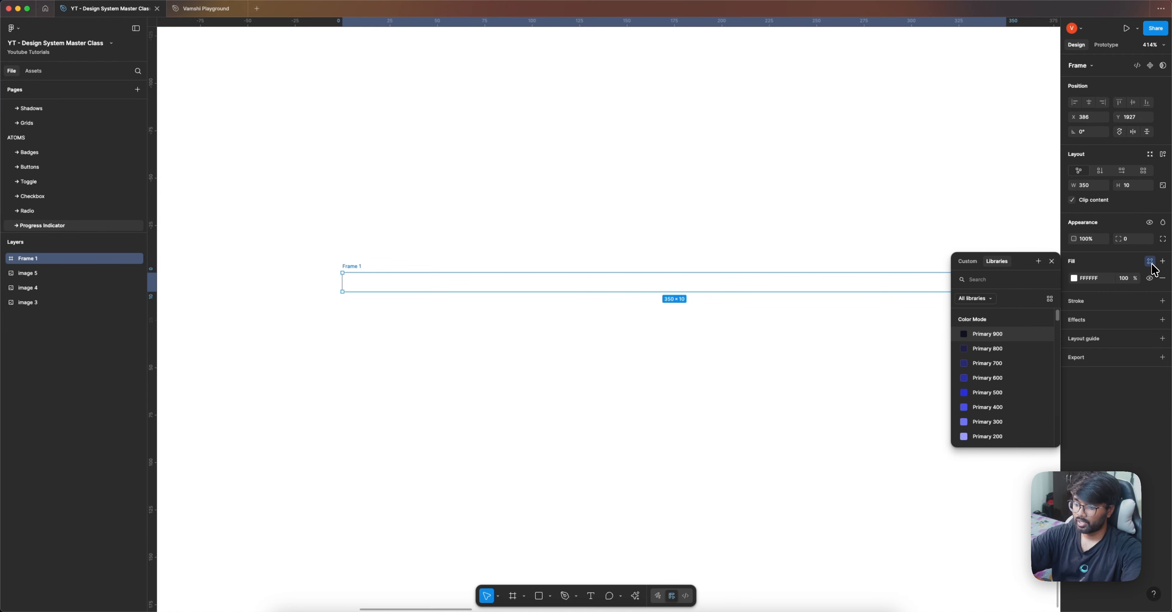
{"action": "type", "text": "gray"}
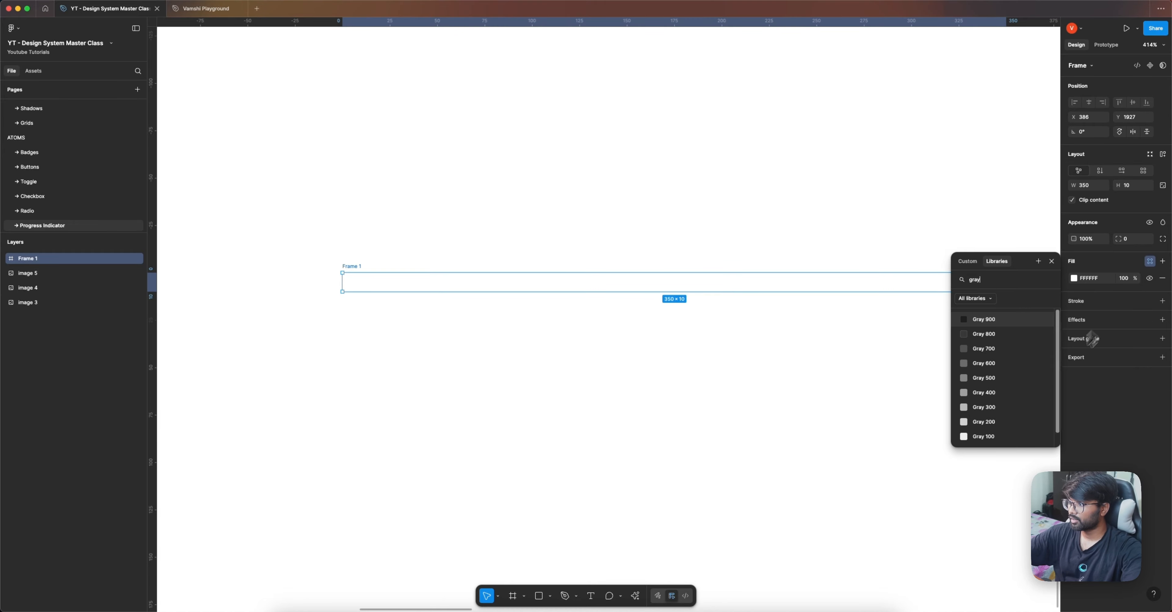
{"action": "scroll", "coordinate": [1012, 387], "scroll_direction": "down", "scroll_amount": 1}
{"action": "left_click", "coordinate": [1002, 431]}
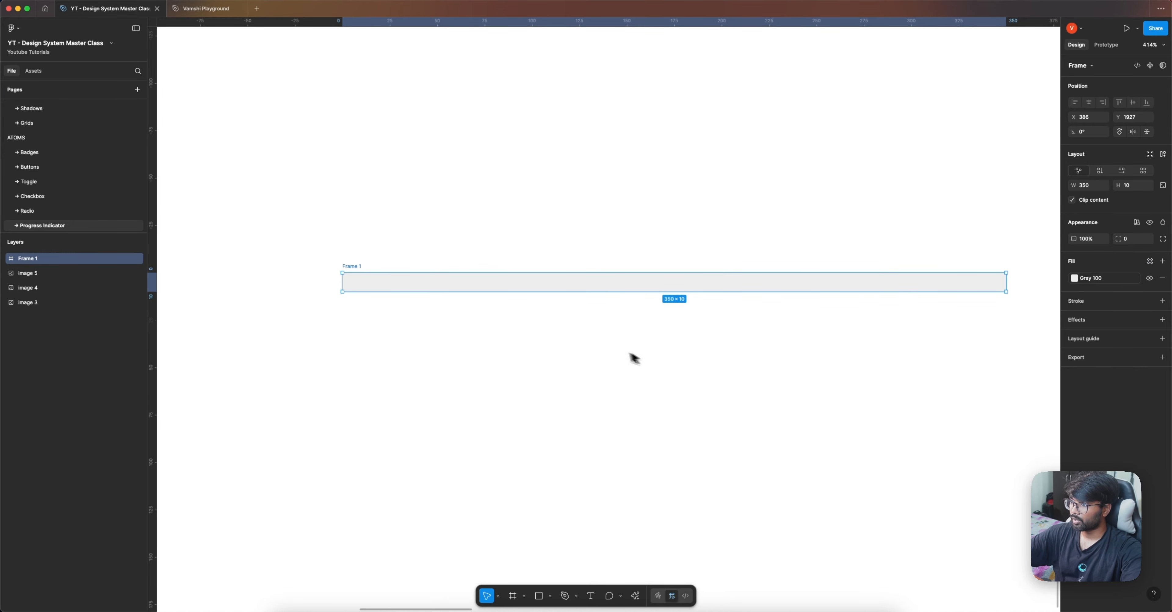
{"action": "left_click", "coordinate": [610, 353]}
Step: Apply the radius-full variable to the gray bar's corner radius
{"action": "left_click", "coordinate": [358, 268]}
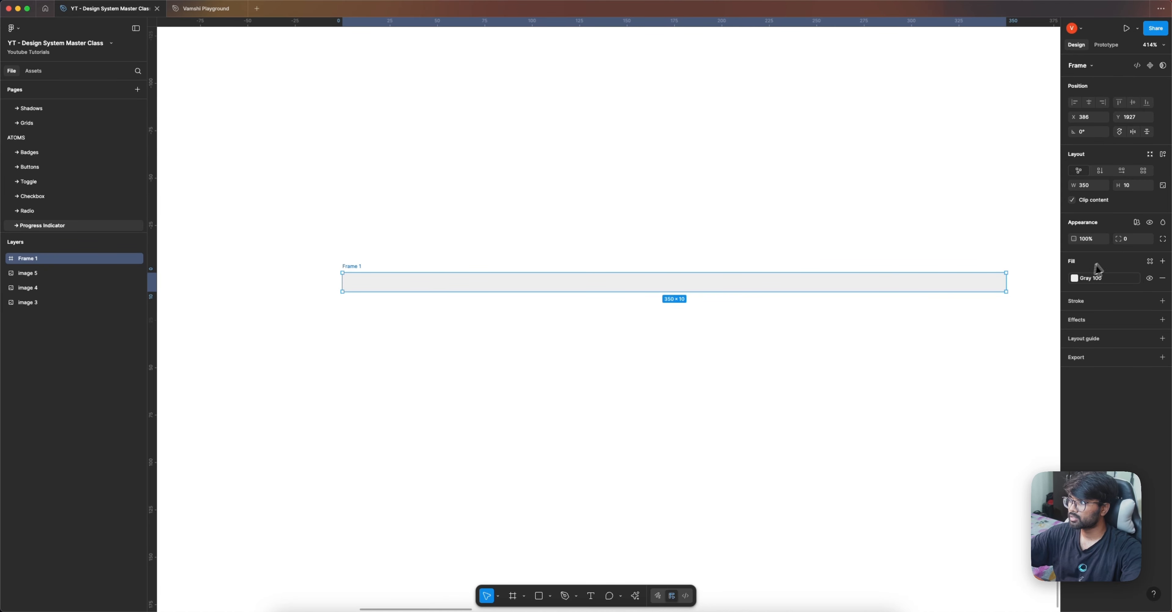
{"action": "left_click", "coordinate": [1147, 239]}
{"action": "scroll", "coordinate": [1110, 336], "scroll_direction": "down", "scroll_amount": 5}
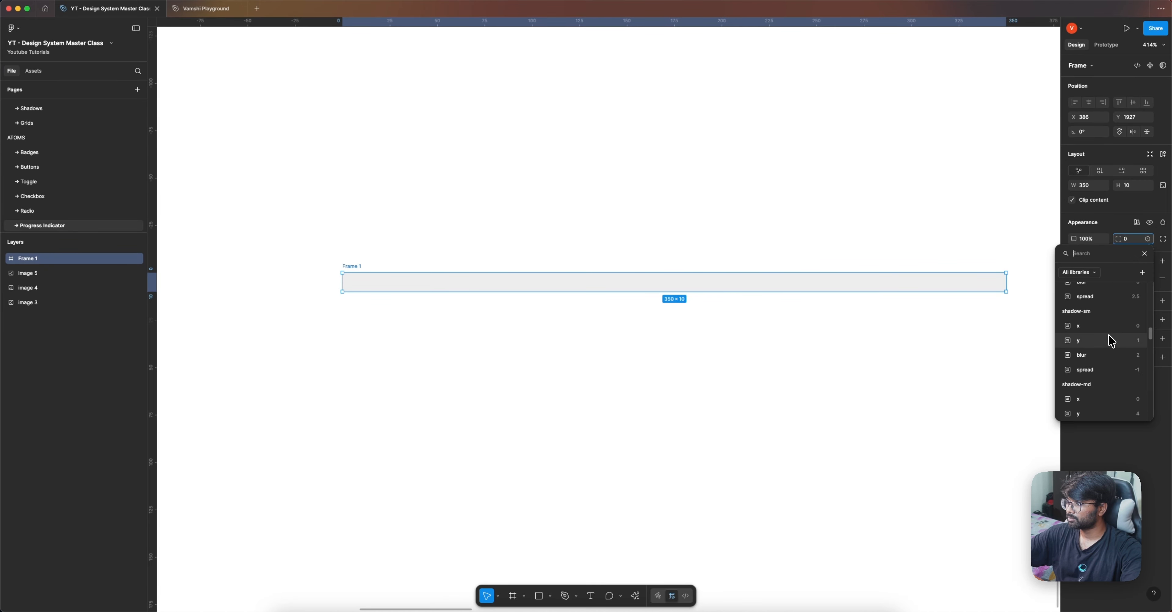
{"action": "scroll", "coordinate": [1110, 292], "scroll_direction": "down", "scroll_amount": 8}
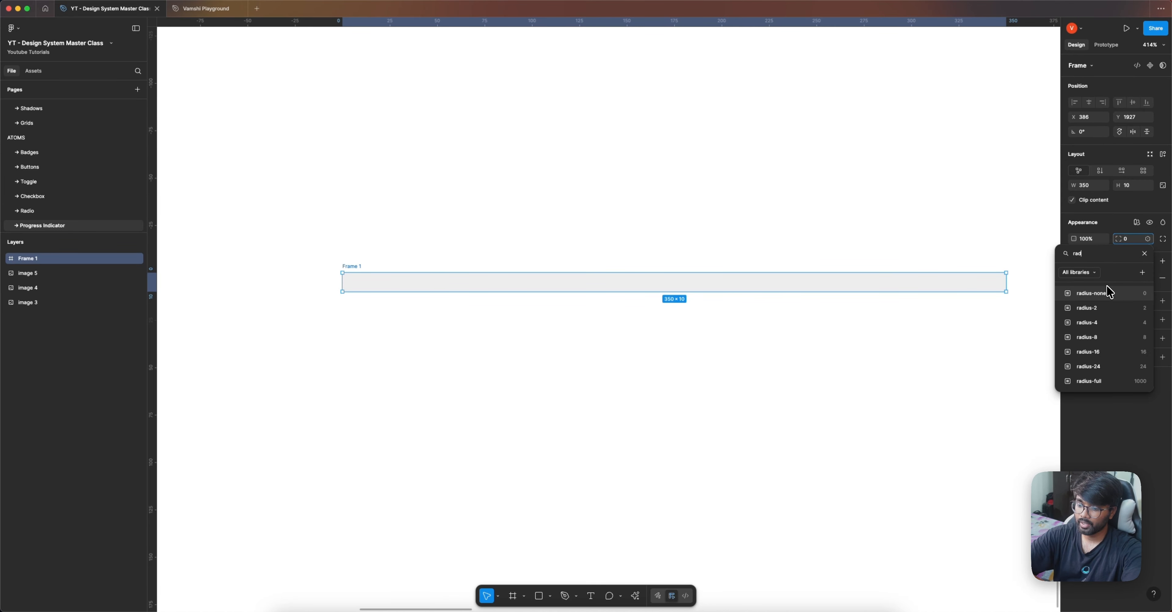
{"action": "left_click", "coordinate": [1112, 377]}
{"action": "left_click", "coordinate": [678, 378]}
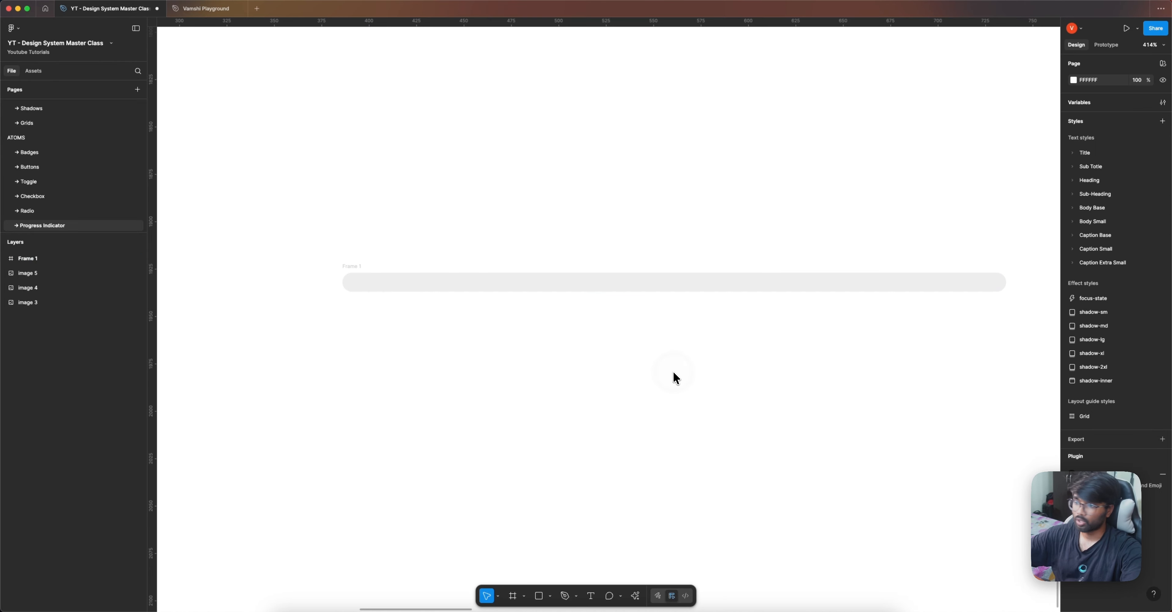
Step: Duplicate the rounded bar just below the original and change the copy's fill to Gray 900
{"action": "left_click", "coordinate": [359, 270]}
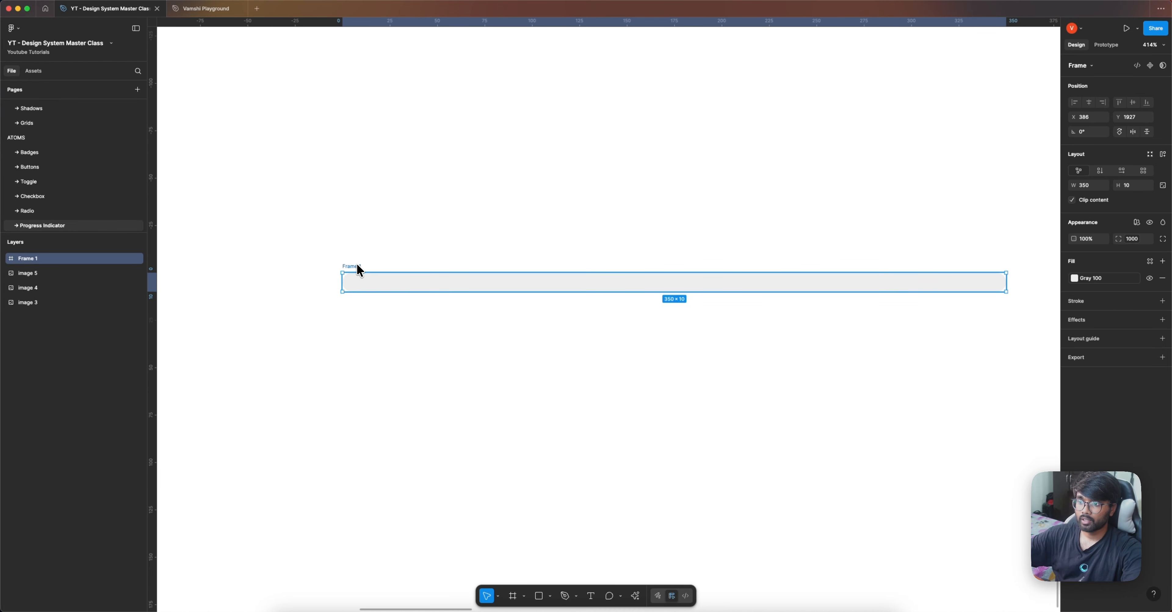
{"action": "left_click_drag", "start_coordinate": [357, 267], "coordinate": [360, 305]}
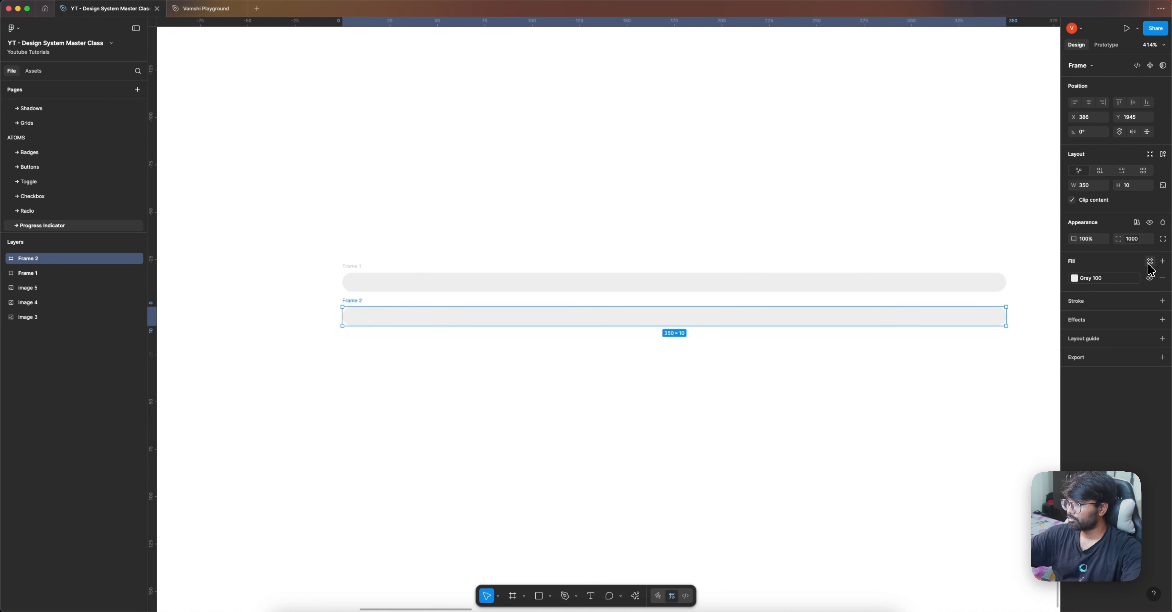
{"action": "left_click", "coordinate": [1122, 279]}
{"action": "scroll", "coordinate": [989, 372], "scroll_direction": "up", "scroll_amount": 3}
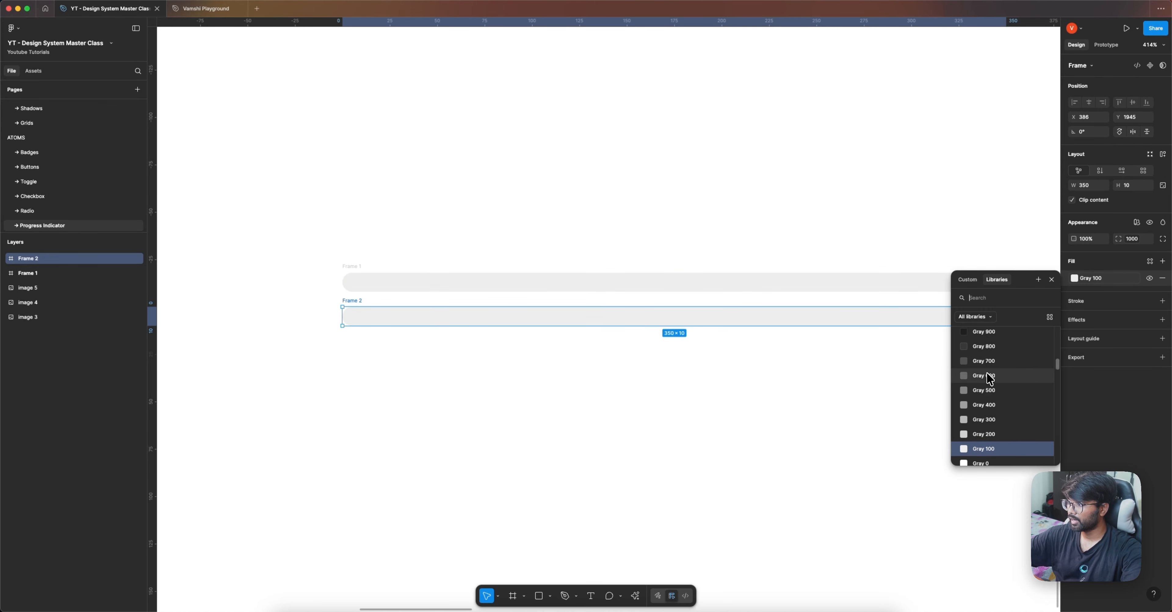
{"action": "left_click", "coordinate": [983, 343]}
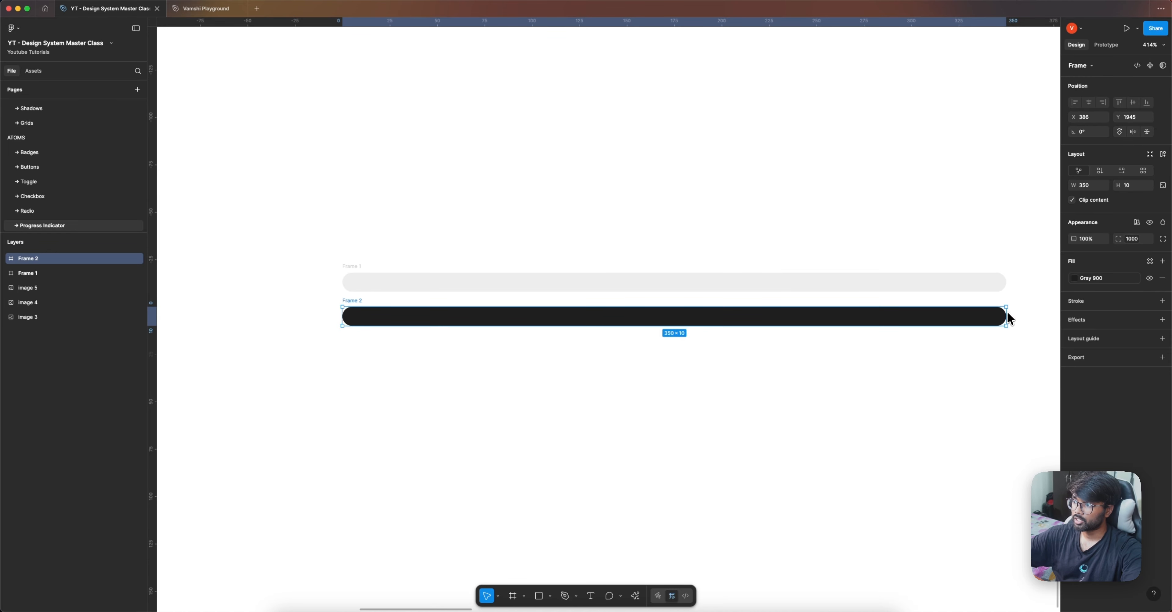
Step: Shorten the dark bar to about 105 wide, nest it inside the gray bar and align it to the track's left edge
{"action": "left_click_drag", "start_coordinate": [1005, 316], "coordinate": [497, 290]}
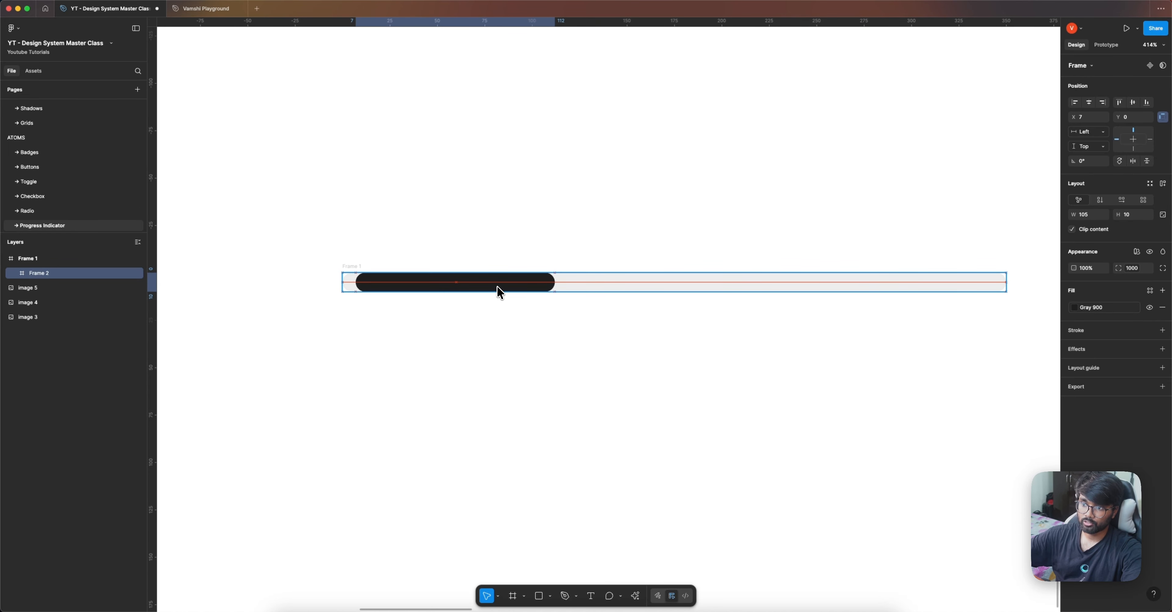
{"action": "left_click", "coordinate": [1075, 101]}
{"action": "left_click", "coordinate": [564, 175]}
{"action": "scroll", "coordinate": [386, 198], "scroll_direction": "down", "scroll_amount": 2}
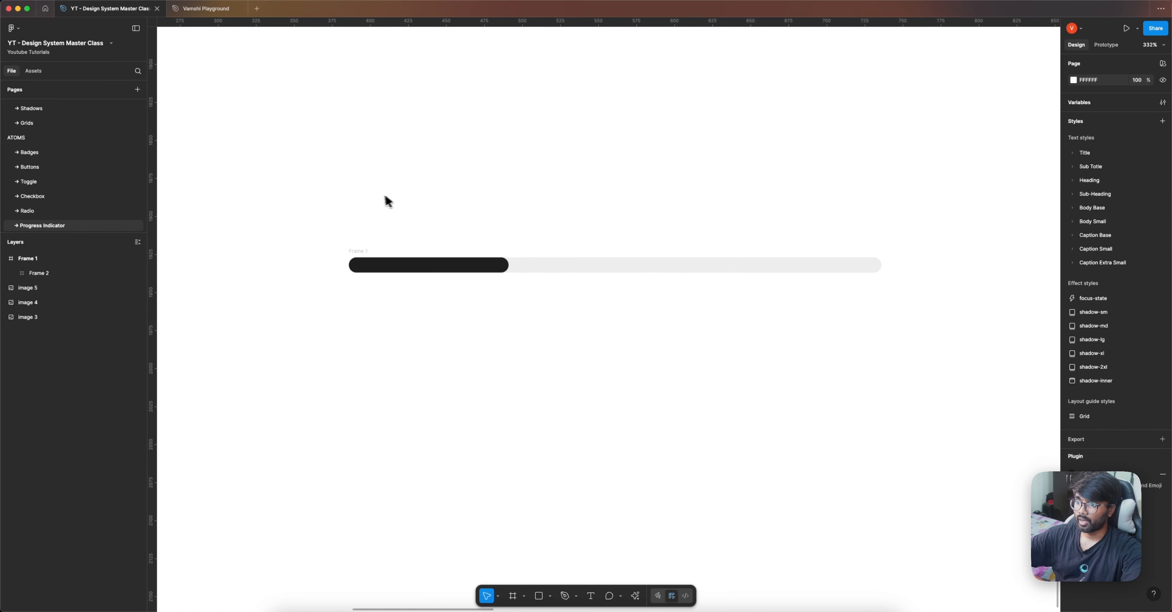
Step: Duplicate the progress bar below the original and stretch the copy's dark fill to the full 350 width
{"action": "left_click", "coordinate": [356, 250]}
{"action": "left_click_drag", "start_coordinate": [356, 261], "coordinate": [354, 296]}
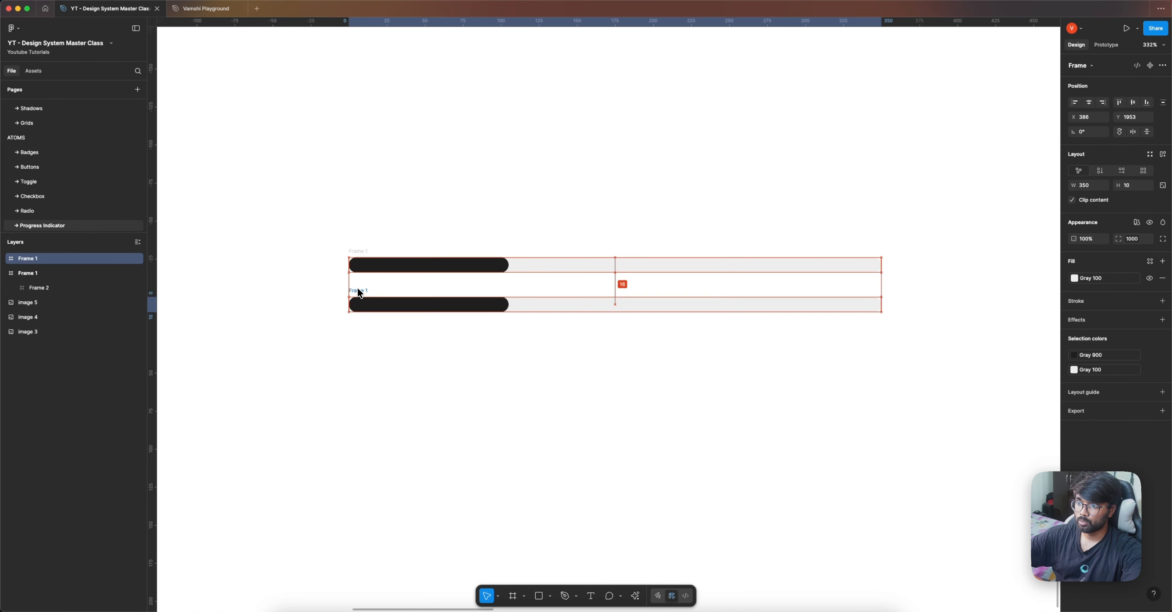
{"action": "double_click", "coordinate": [448, 269]}
{"action": "double_click", "coordinate": [504, 304]}
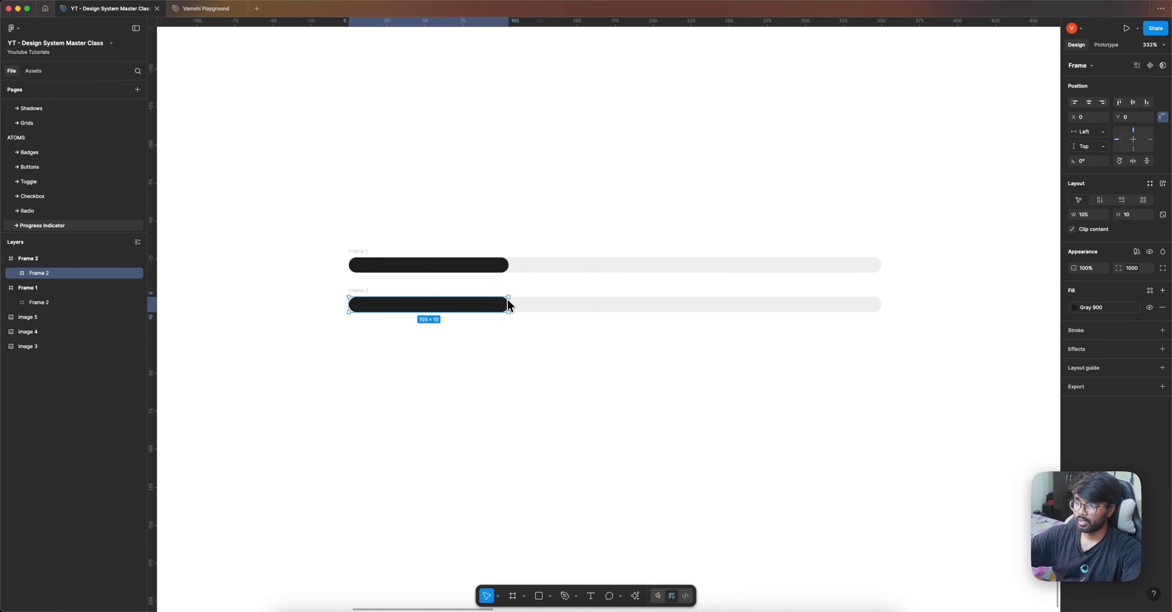
{"action": "left_click_drag", "start_coordinate": [506, 304], "coordinate": [882, 308]}
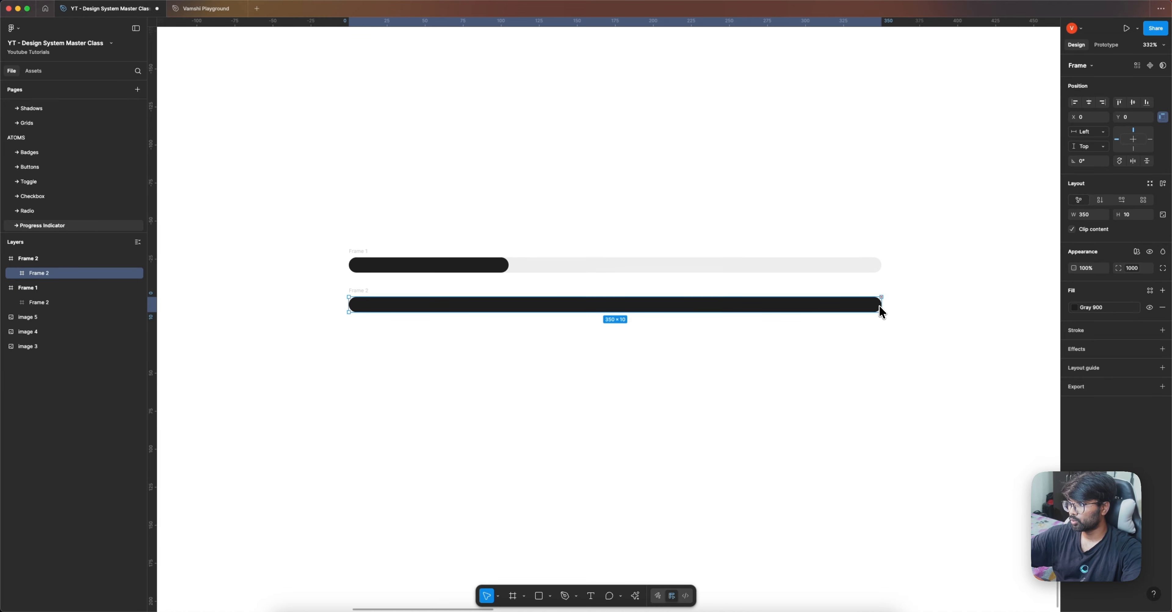
{"action": "left_click", "coordinate": [823, 175]}
Step: Add a 0% text label at the right end of the upper bar with the Caption Extra Small/Regular text style
{"action": "left_click", "coordinate": [590, 595]}
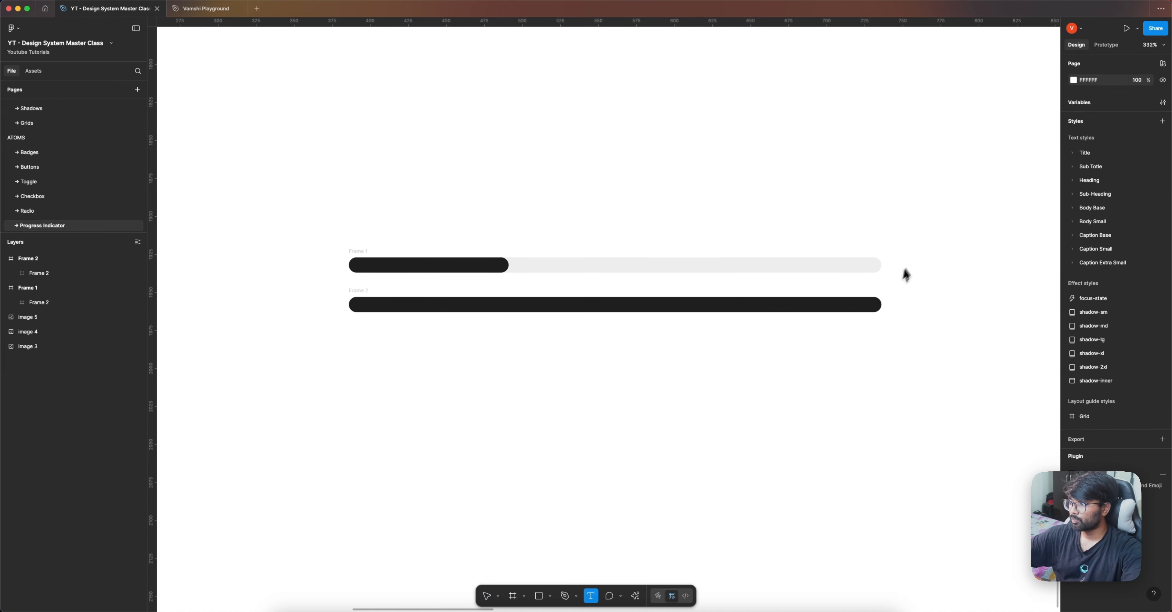
{"action": "left_click", "coordinate": [913, 261]}
{"action": "type", "text": "0%"}
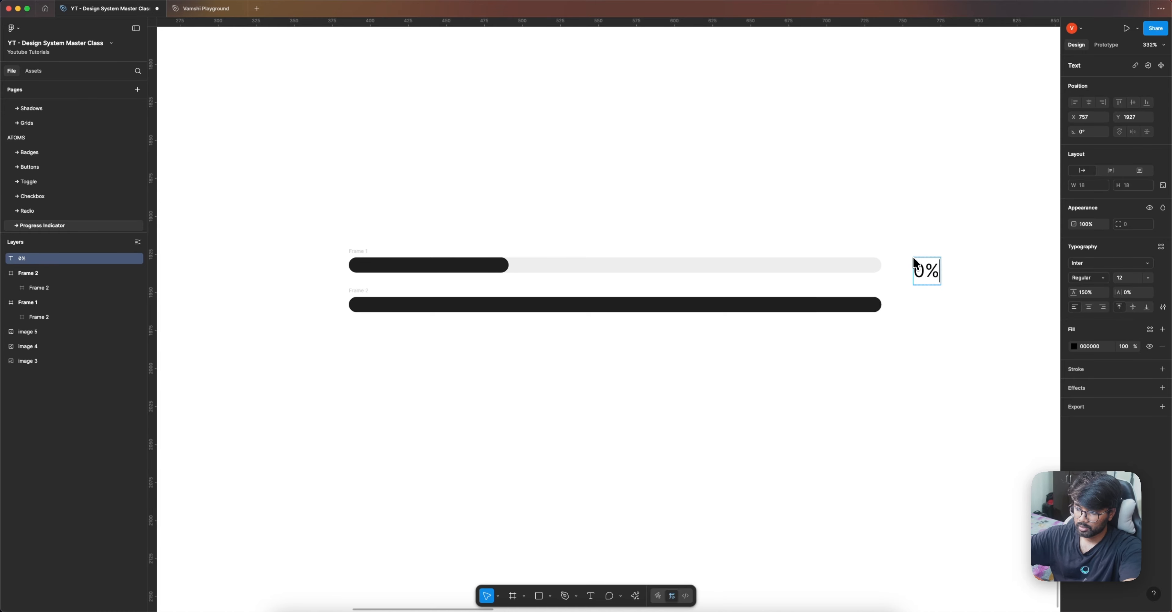
{"action": "left_click", "coordinate": [1161, 246]}
{"action": "scroll", "coordinate": [1005, 329], "scroll_direction": "down", "scroll_amount": 10}
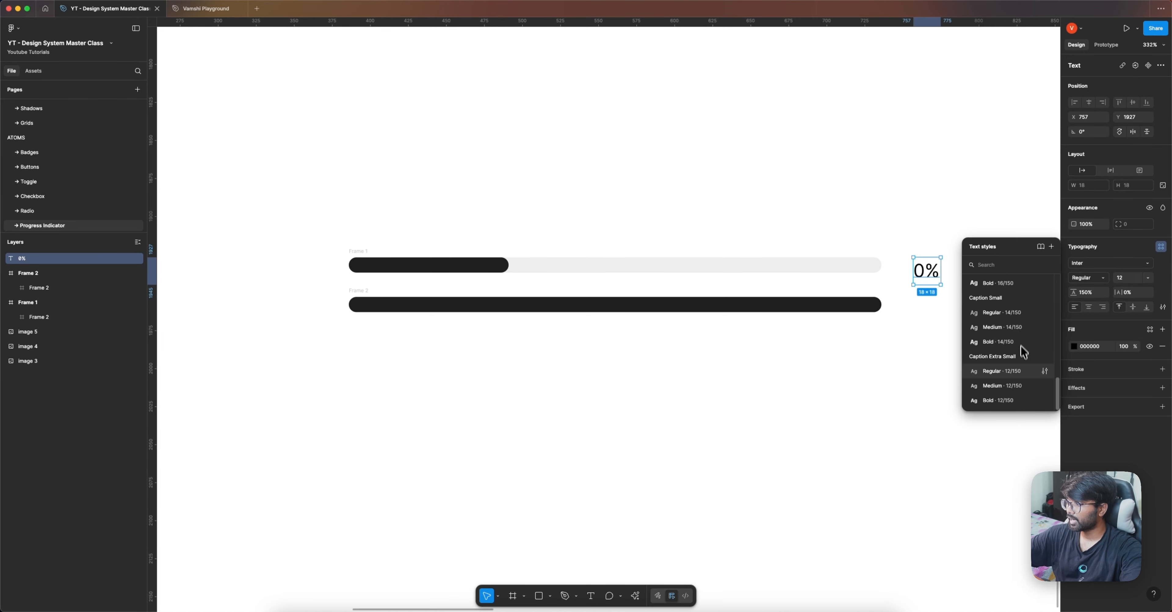
{"action": "left_click", "coordinate": [1001, 371]}
{"action": "left_click_drag", "start_coordinate": [929, 272], "coordinate": [910, 267]}
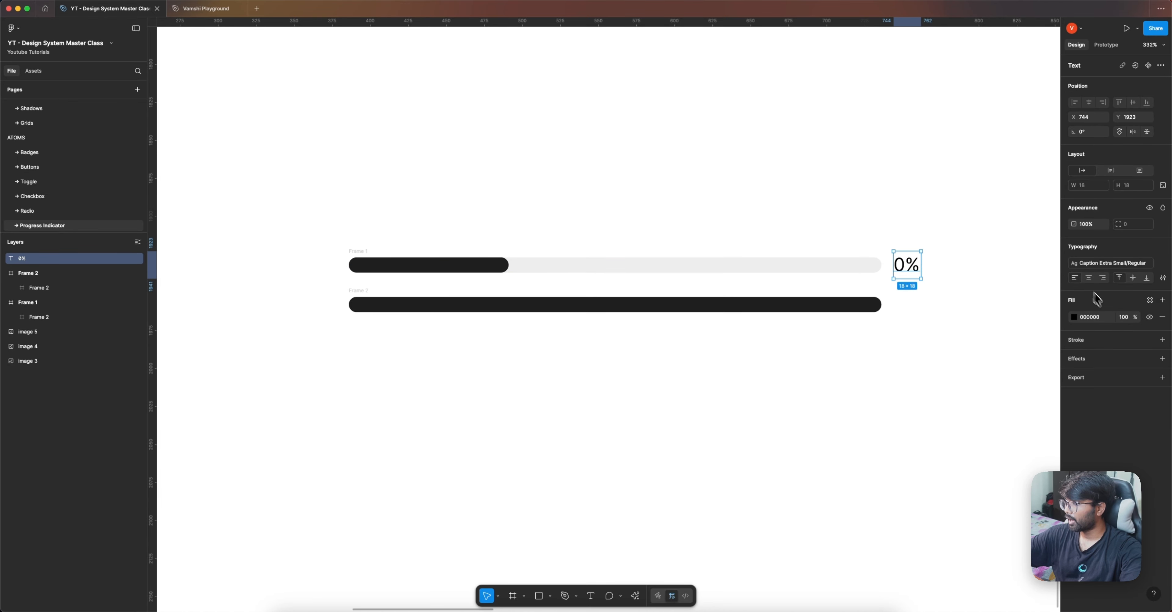
Step: Fill the 0% label with the library color Gray 900
{"action": "left_click", "coordinate": [1149, 300]}
{"action": "type", "text": "gray"}
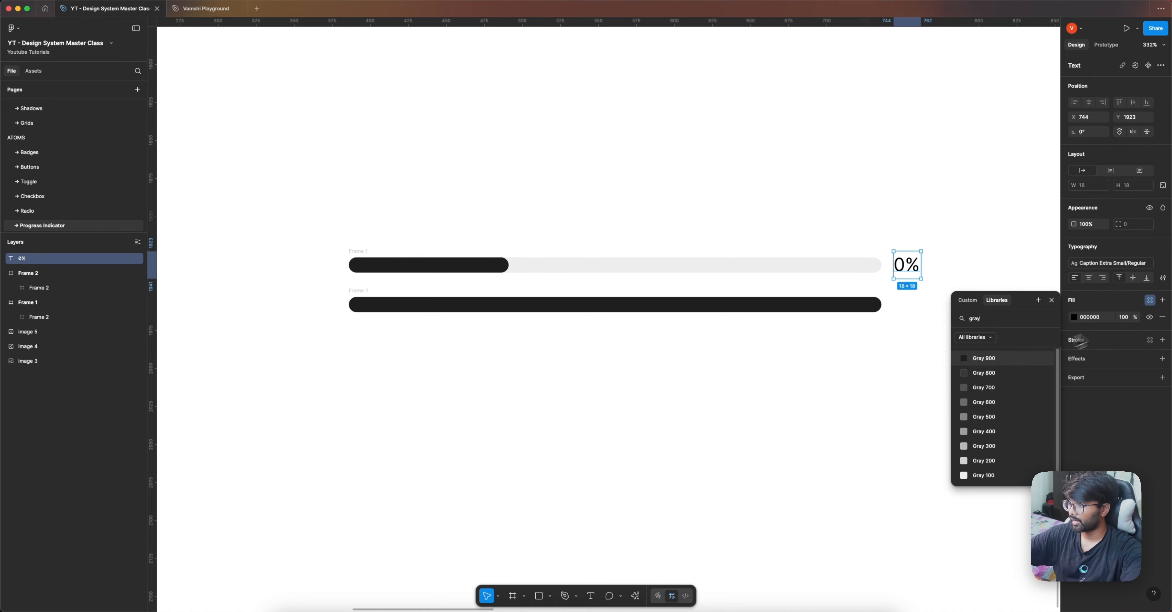
{"action": "left_click", "coordinate": [1023, 360]}
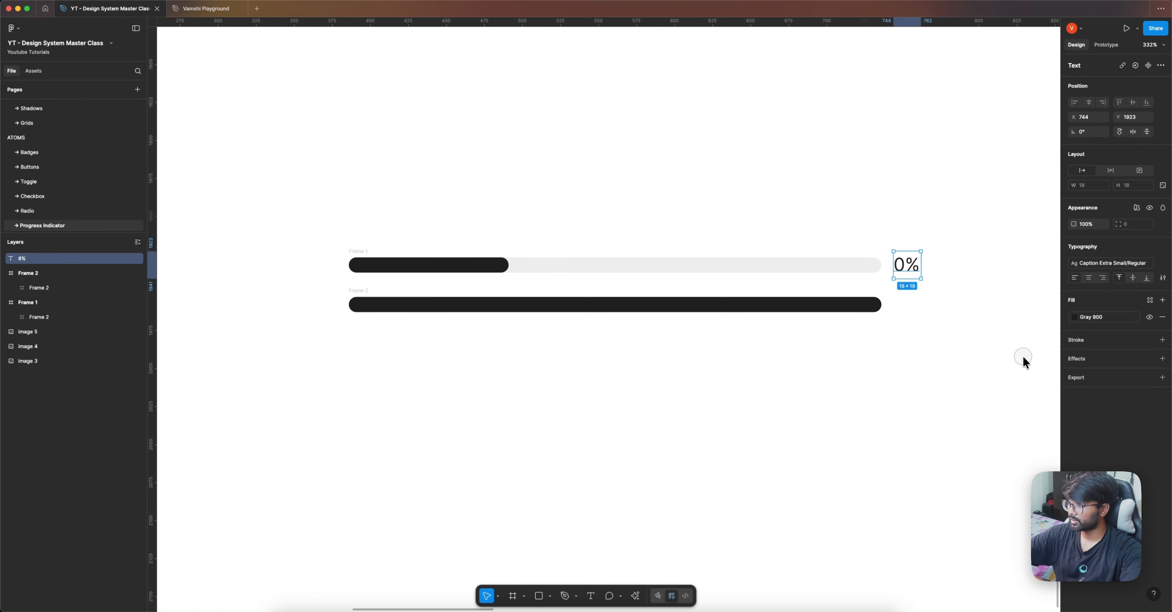
Step: Combine the upper bar and its 0% label in a horizontal auto layout, and delete the fully filled bar below
{"action": "left_click", "coordinate": [356, 251]}
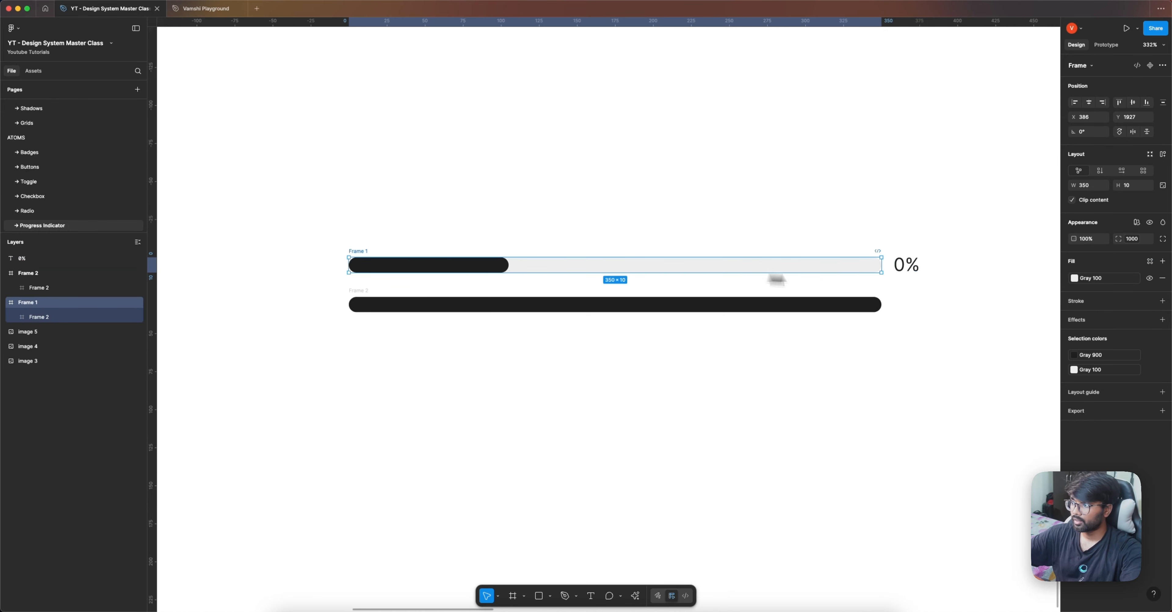
{"action": "left_click", "coordinate": [905, 265], "text": "shift"}
{"action": "key", "text": "shift+a"}
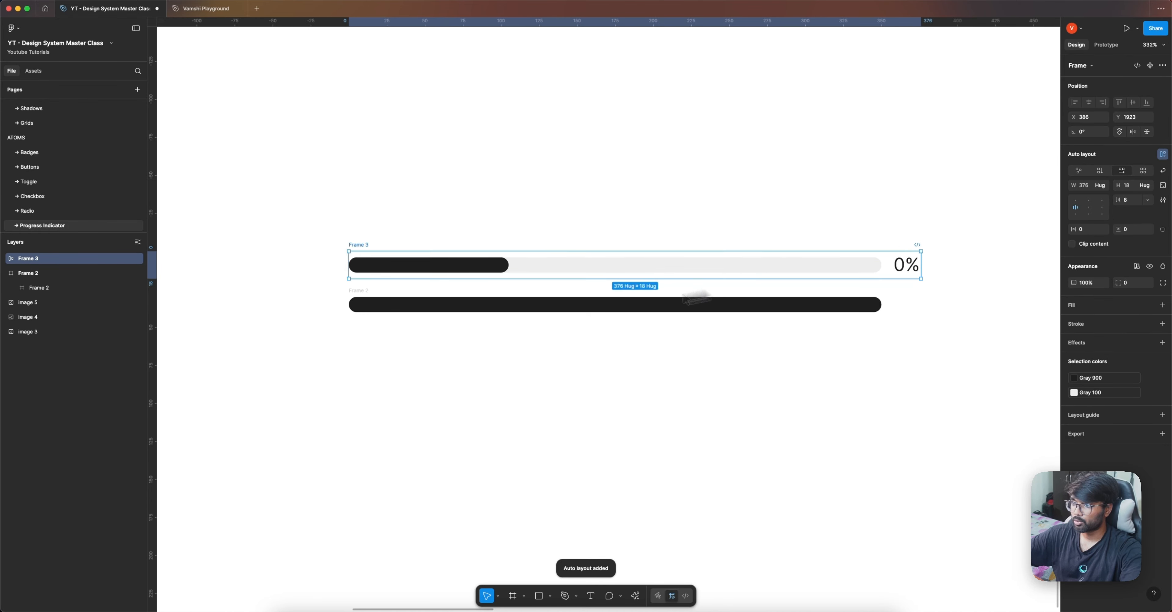
{"action": "left_click", "coordinate": [366, 298]}
{"action": "key", "text": "Delete"}
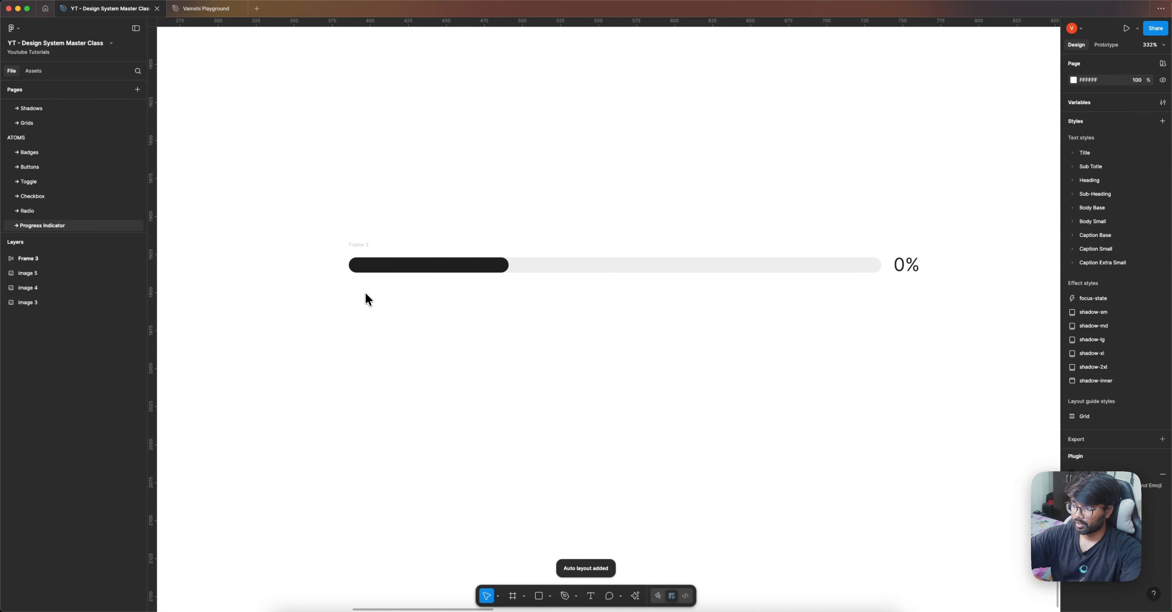
Step: Apply the Spacing - 8 variable to the gap between the bar and the 0% label
{"action": "left_click", "coordinate": [366, 252]}
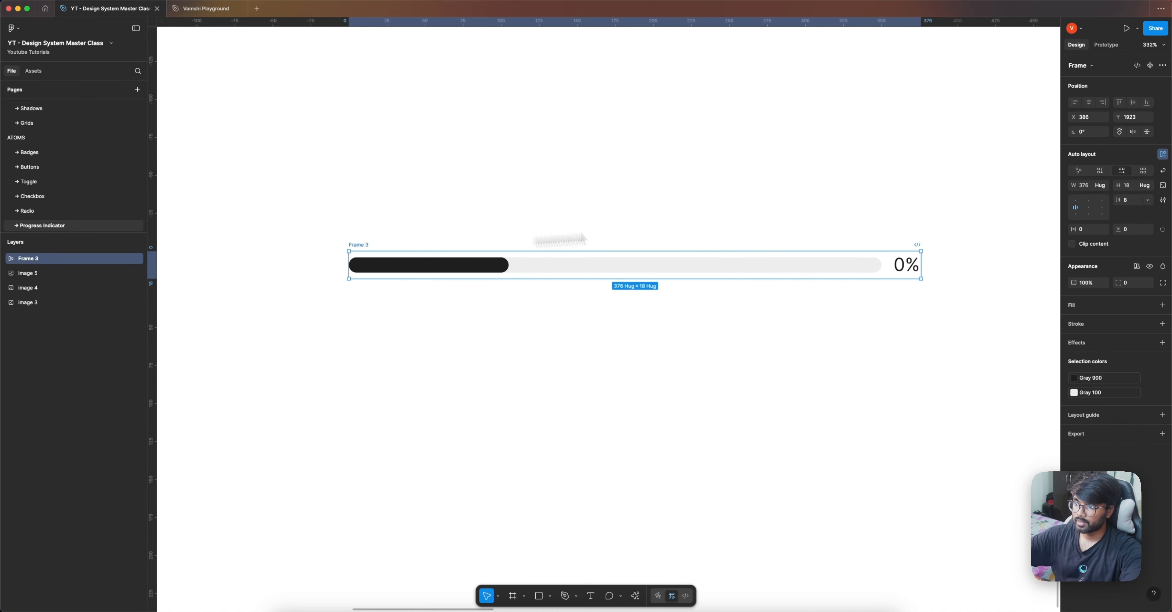
{"action": "left_click", "coordinate": [1143, 204]}
{"action": "left_click", "coordinate": [1137, 230]}
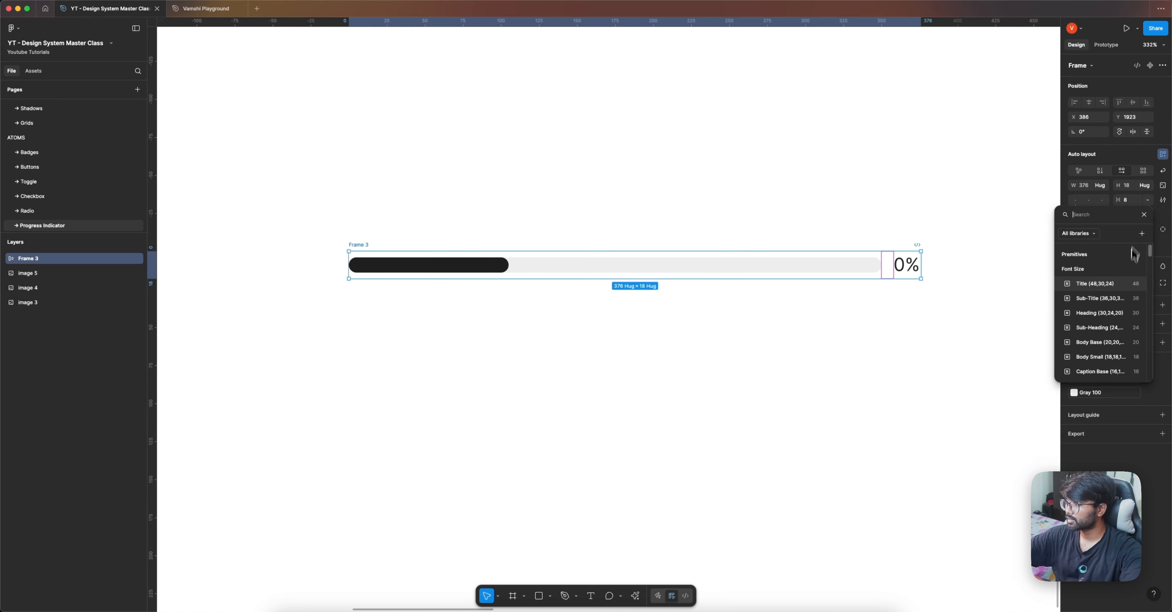
{"action": "type", "text": "spa"}
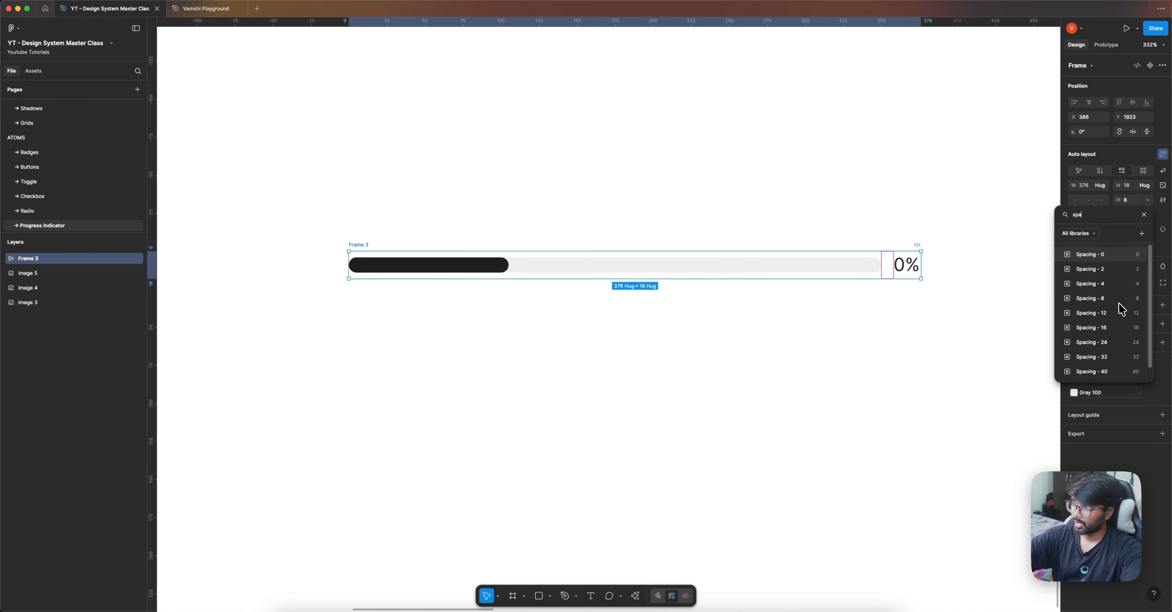
{"action": "left_click", "coordinate": [1110, 300]}
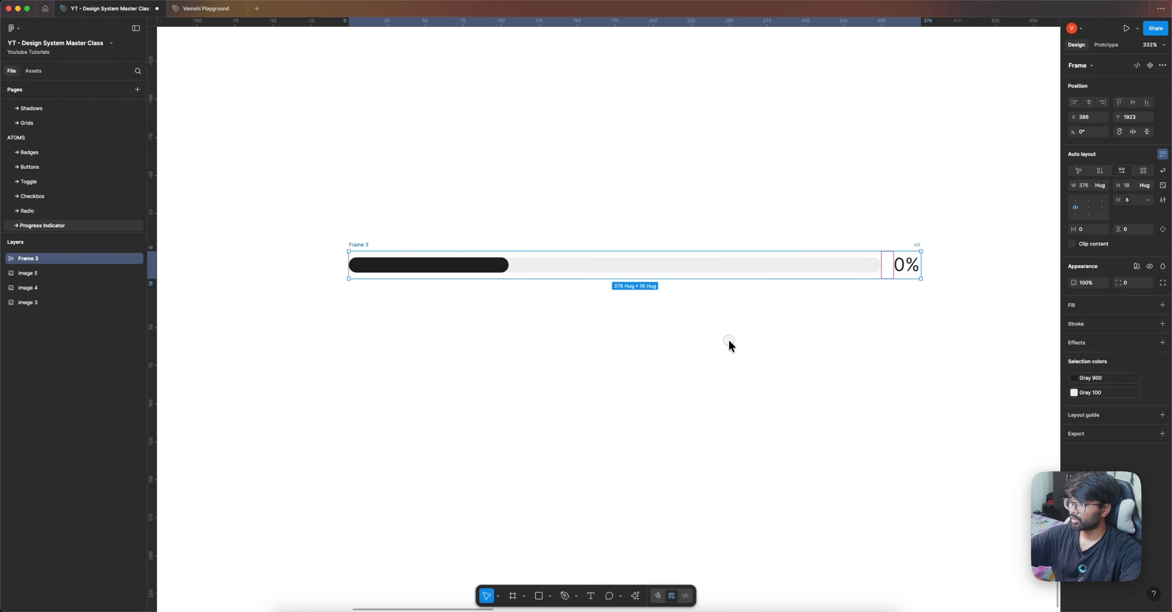
{"action": "left_click", "coordinate": [688, 345]}
Step: Duplicate the progress row just below and set the upper row's dark fill width to 0
{"action": "left_click", "coordinate": [366, 245]}
{"action": "left_click_drag", "start_coordinate": [365, 243], "coordinate": [361, 293]}
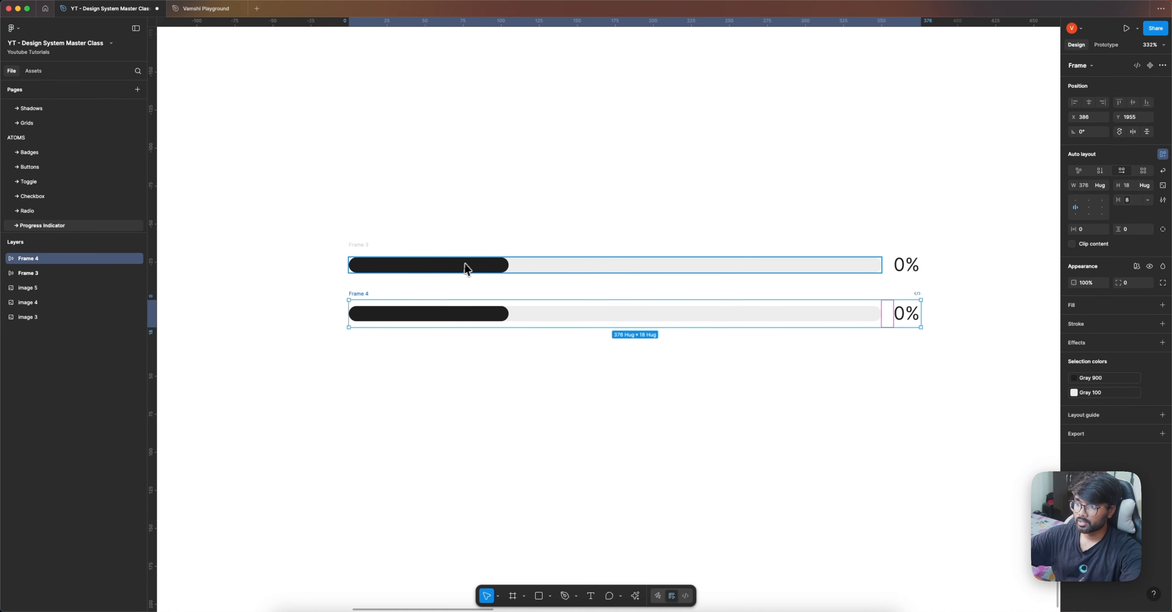
{"action": "left_click", "coordinate": [461, 266], "text": "super"}
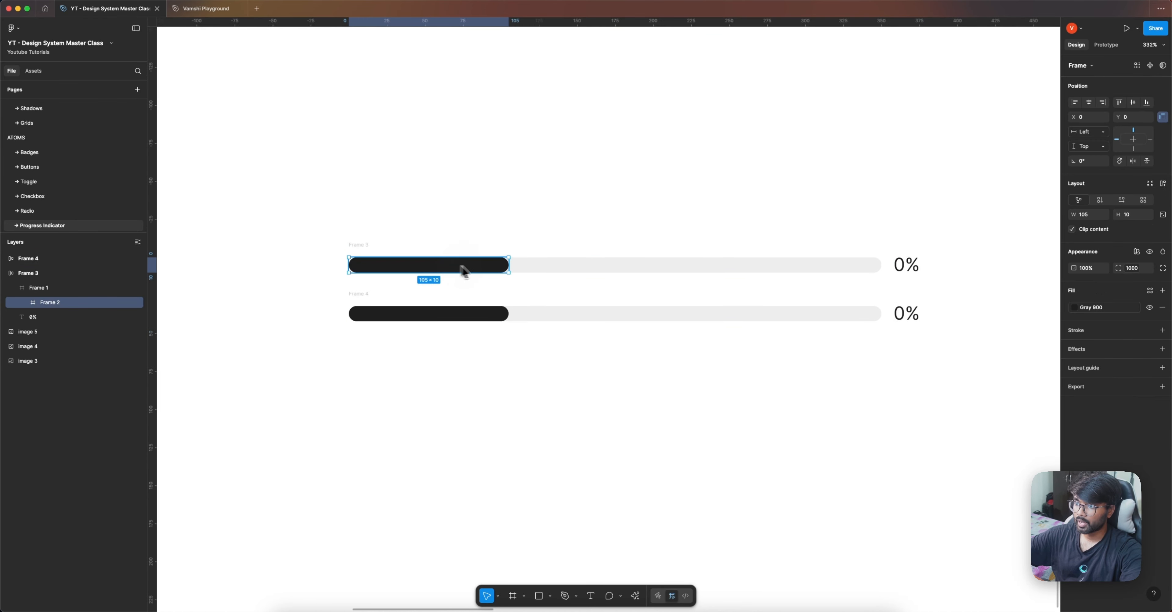
{"action": "left_click", "coordinate": [1089, 215]}
{"action": "type", "text": "0"}
{"action": "key", "text": "Return"}
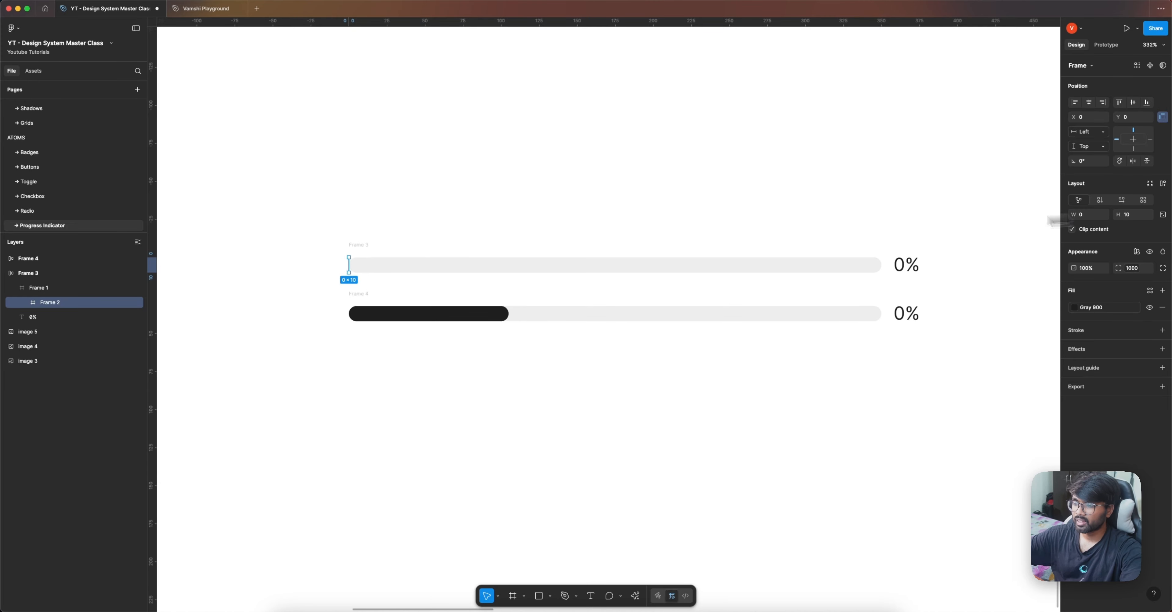
Step: Resize the second row's dark fill to 20/100 of the full 350 track width, making it 70 wide
{"action": "left_click", "coordinate": [497, 317]}
{"action": "double_click", "coordinate": [497, 316]}
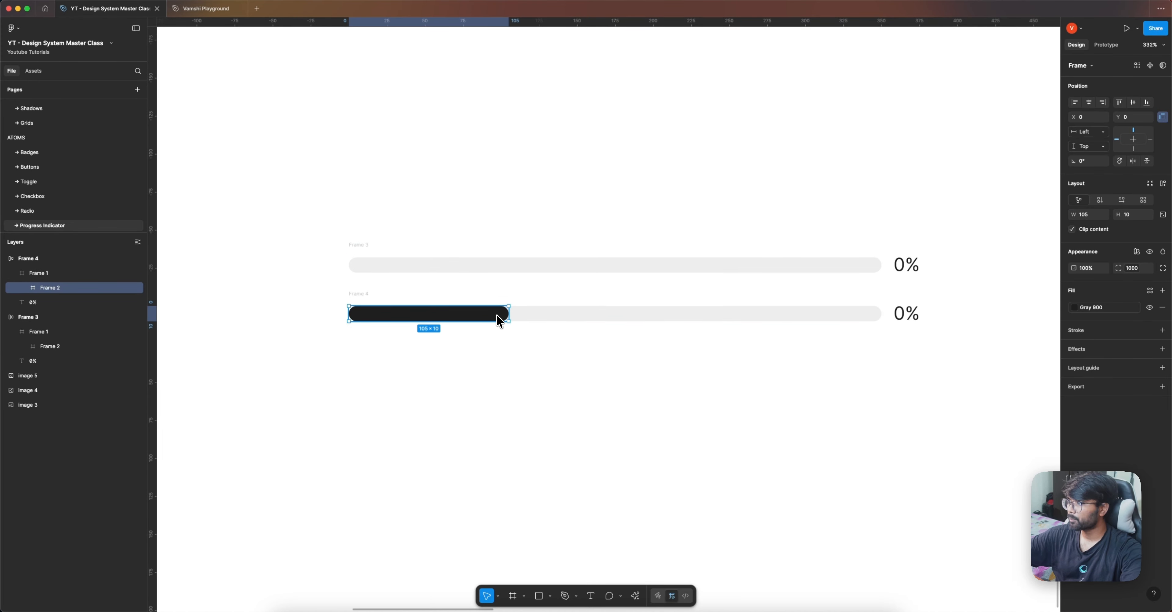
{"action": "left_click_drag", "start_coordinate": [507, 316], "coordinate": [881, 318]}
{"action": "left_click", "coordinate": [1084, 218]}
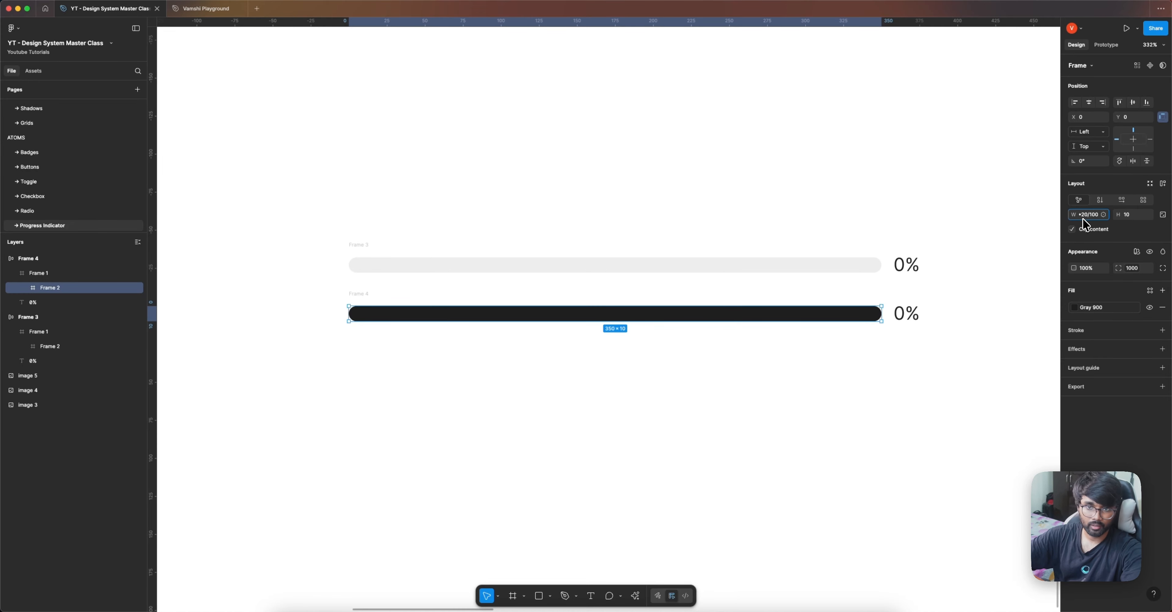
{"action": "key", "text": "Return"}
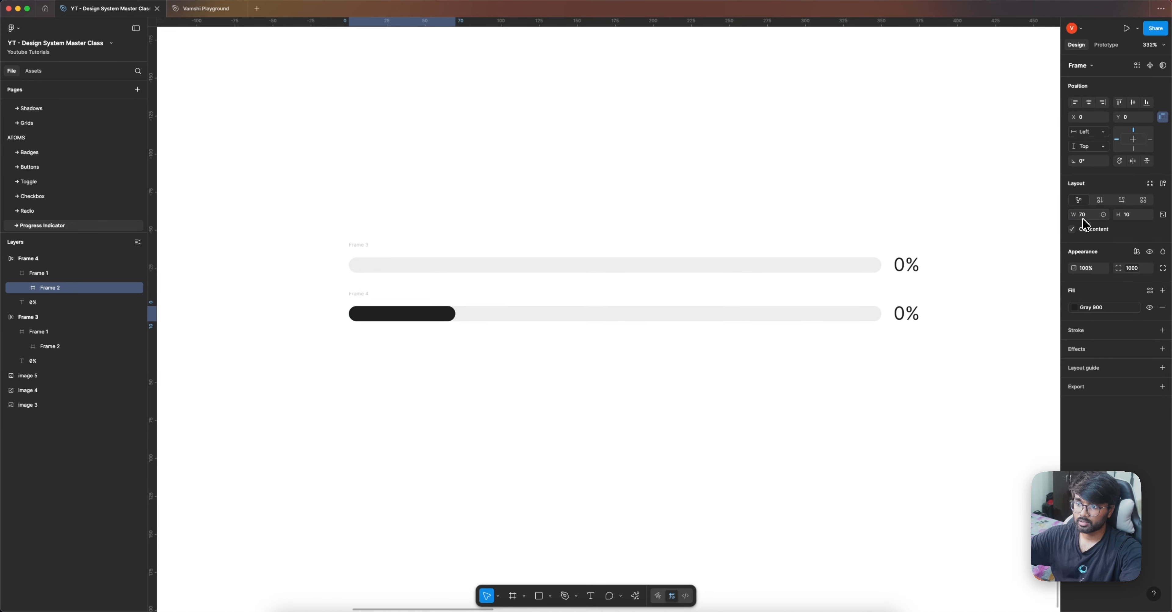
{"action": "key", "text": "Escape"}
Step: Duplicate the second row below it and set the copy's dark fill width to 140
{"action": "left_click", "coordinate": [355, 293]}
{"action": "left_click_drag", "start_coordinate": [355, 294], "coordinate": [355, 342]}
{"action": "left_click", "coordinate": [440, 361], "text": "super"}
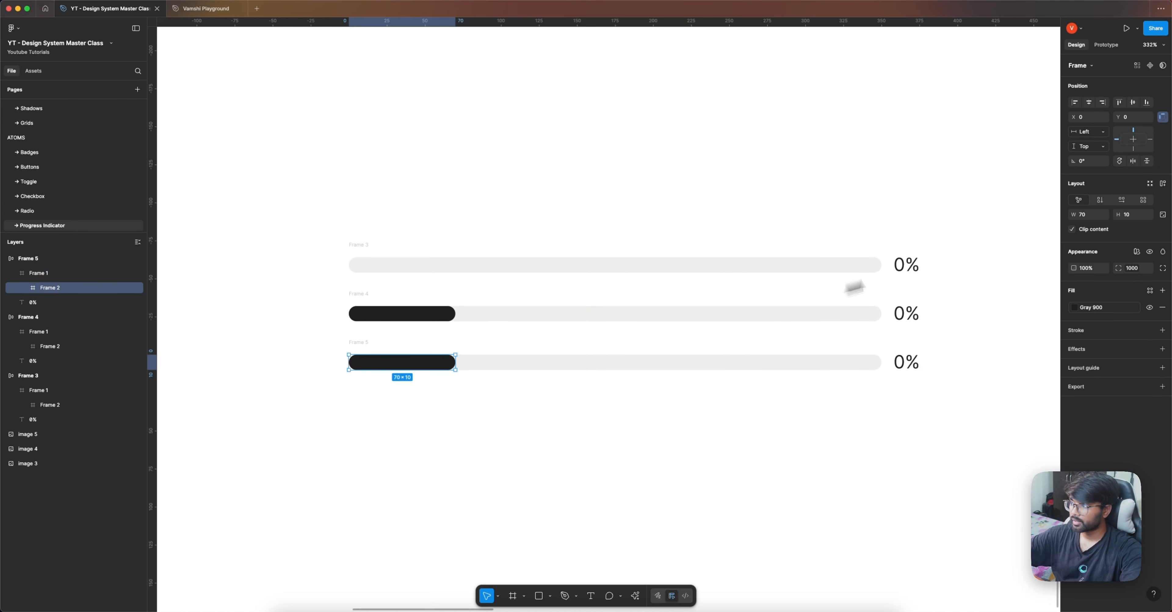
{"action": "left_click", "coordinate": [1081, 218]}
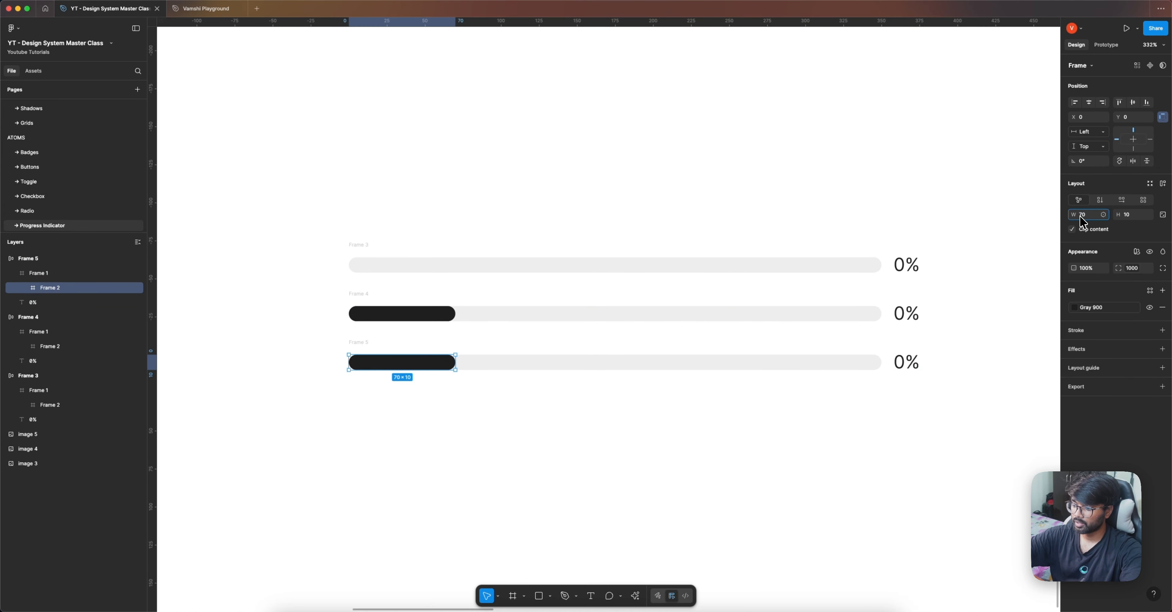
{"action": "key", "text": "Return"}
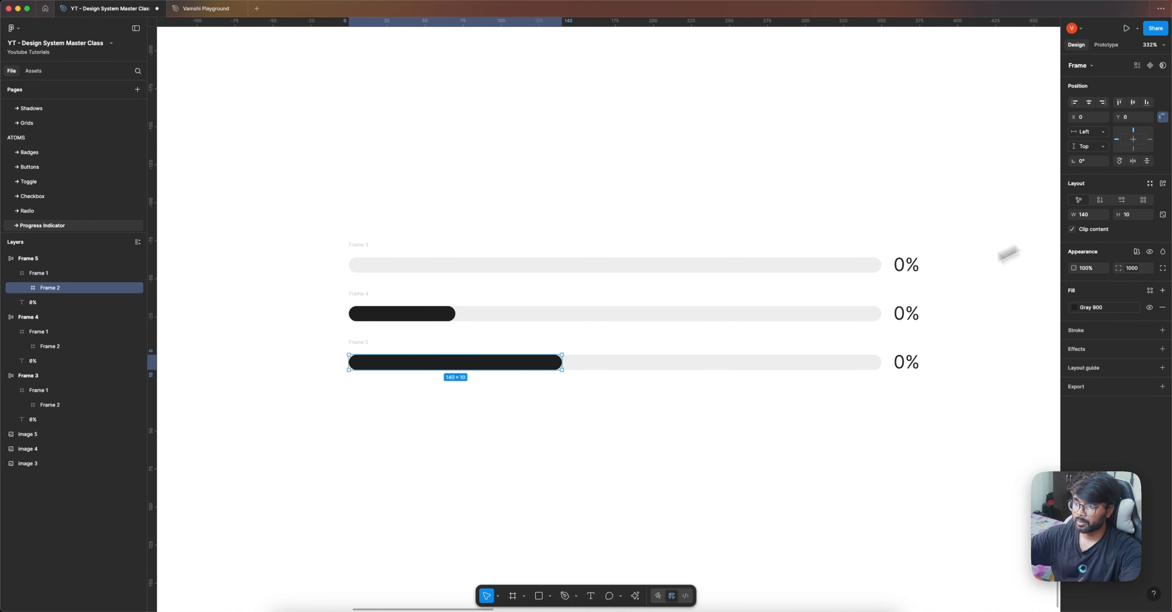
Step: Change the second row's label to 20% and the third row's label to 40%
{"action": "left_click", "coordinate": [905, 313]}
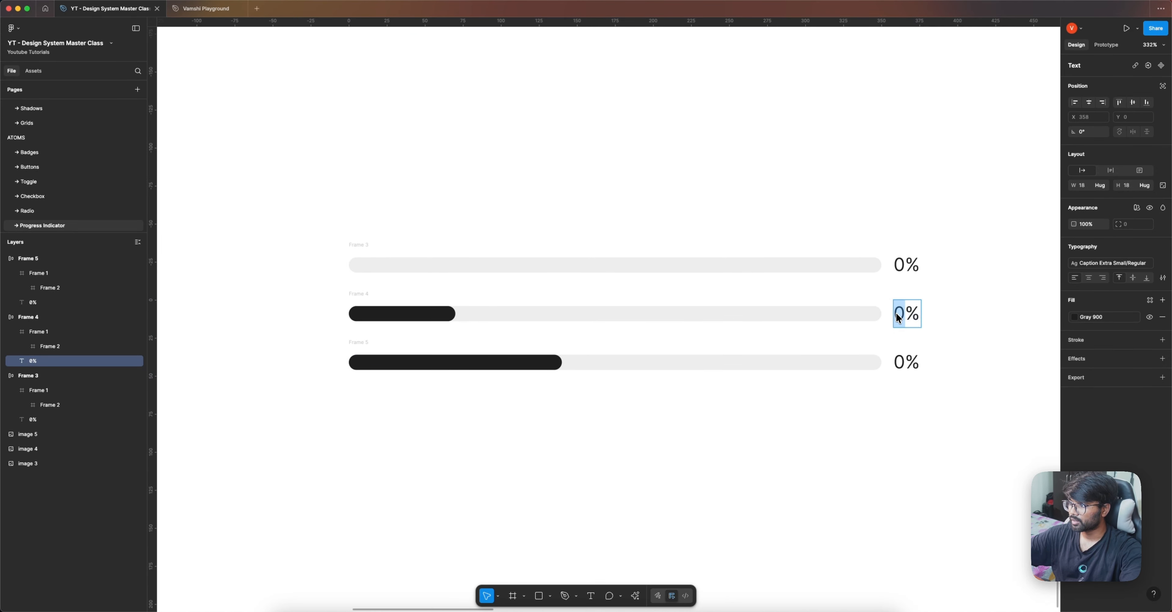
{"action": "type", "text": "20"}
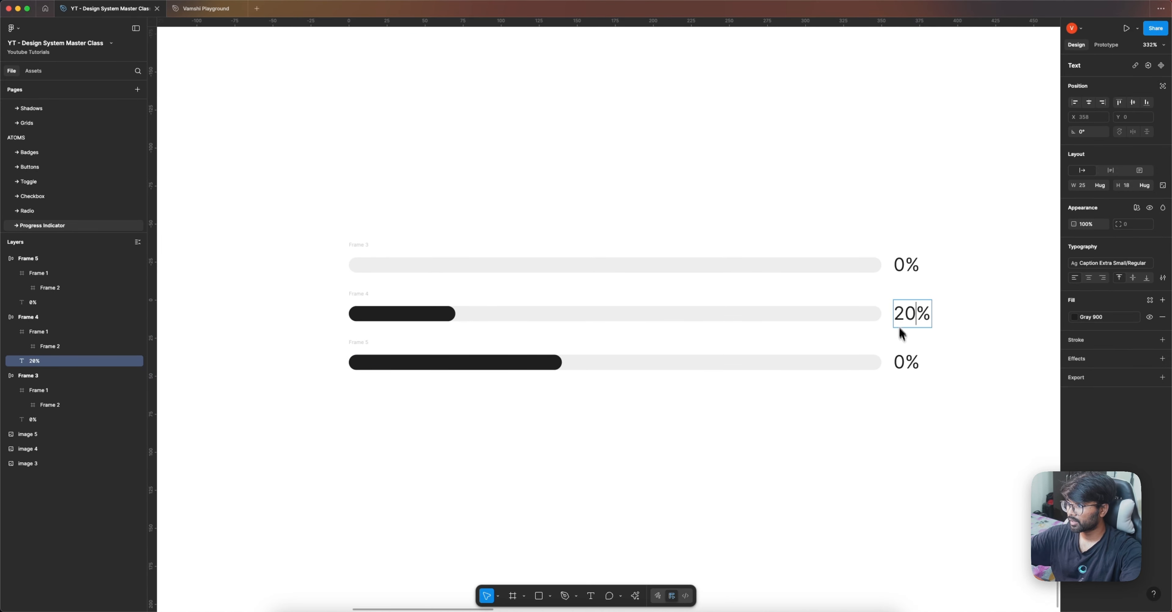
{"action": "double_click", "coordinate": [900, 363]}
{"action": "type", "text": "40"}
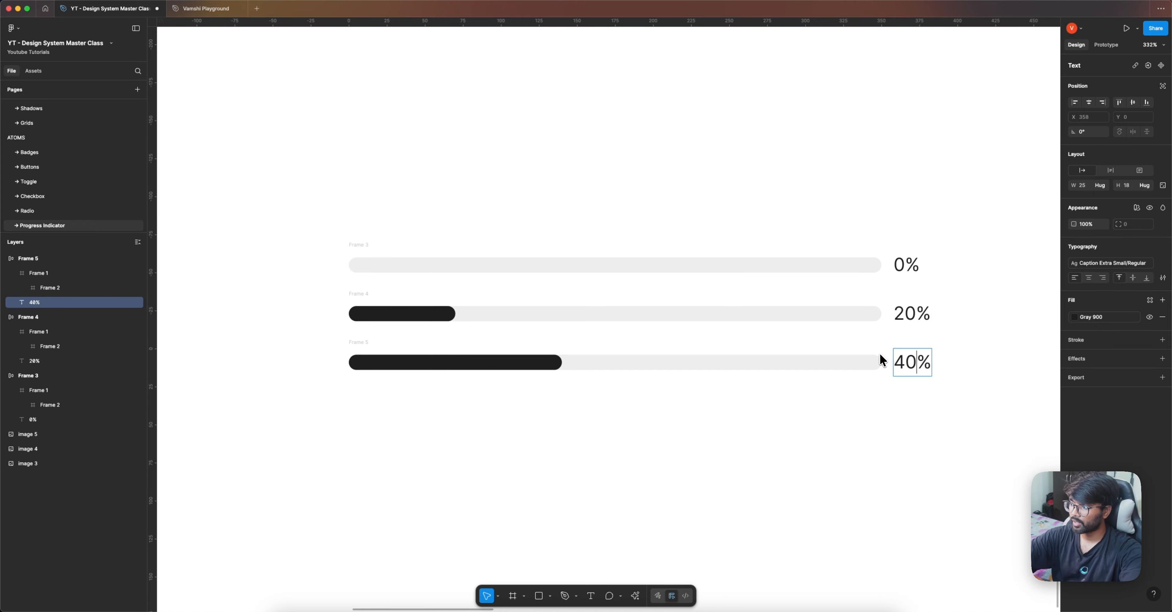
{"action": "key", "text": "Escape"}
Step: Duplicate the 40% row below it and widen the copy's dark fill to 140+70
{"action": "left_click", "coordinate": [350, 344]}
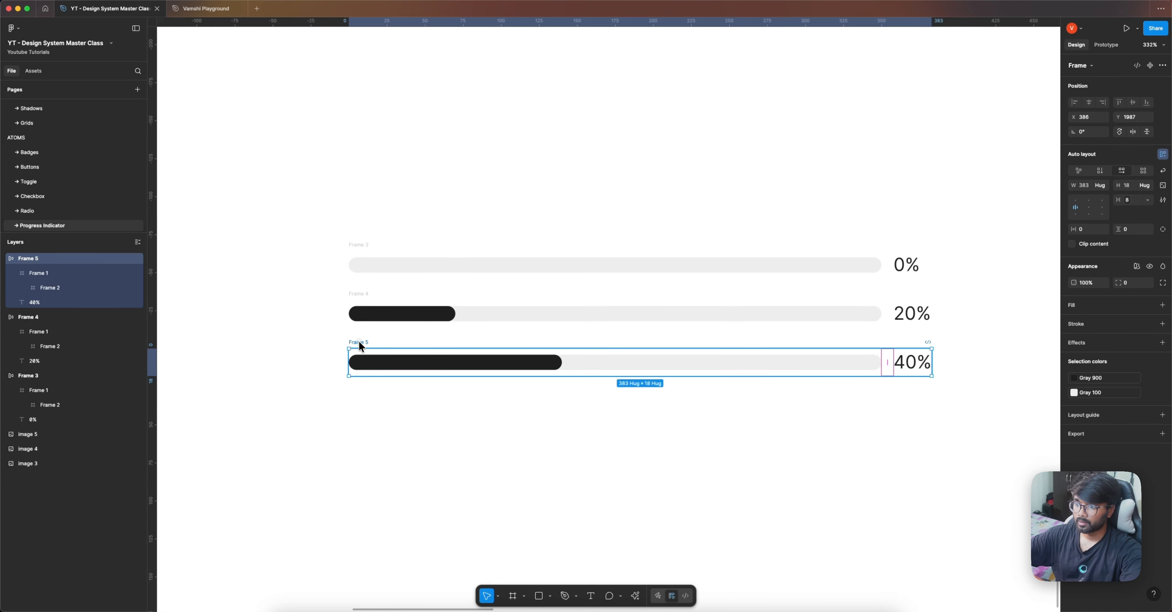
{"action": "left_click_drag", "start_coordinate": [349, 345], "coordinate": [361, 396]}
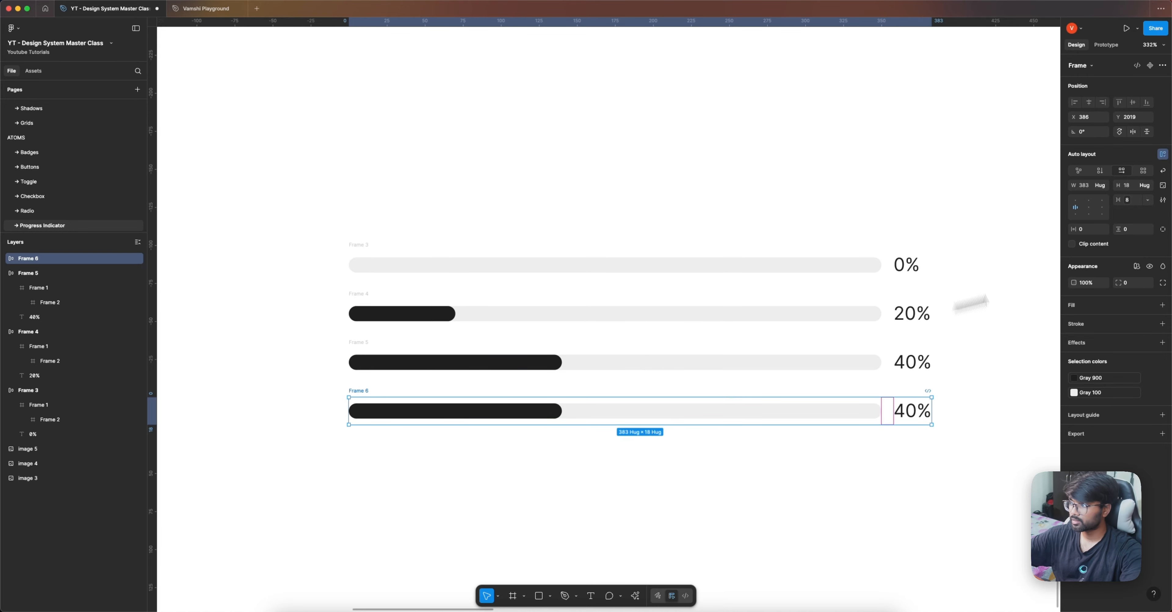
{"action": "left_click", "coordinate": [534, 415], "text": "super"}
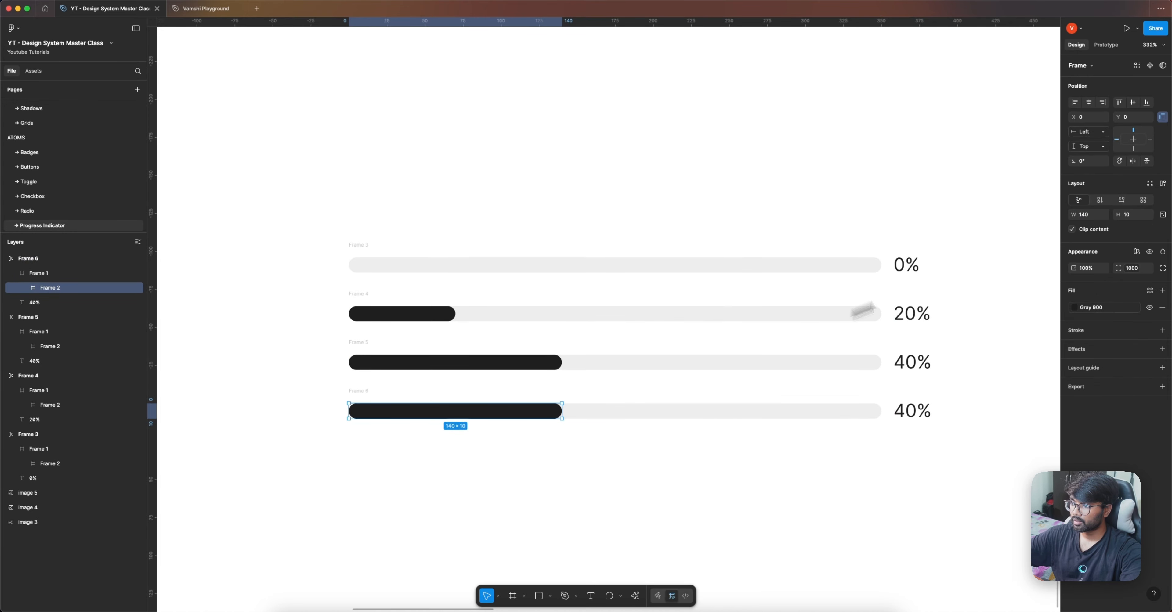
{"action": "left_click", "coordinate": [1087, 215]}
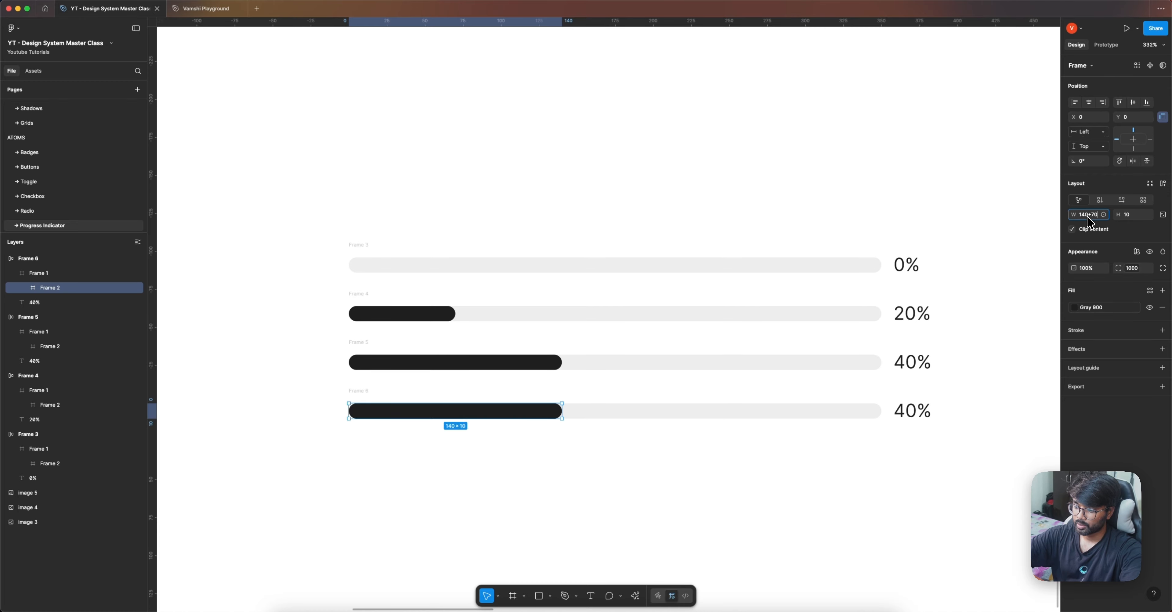
{"action": "key", "text": "Return"}
Step: Change the fourth row's percentage label to 60%
{"action": "left_click", "coordinate": [905, 410]}
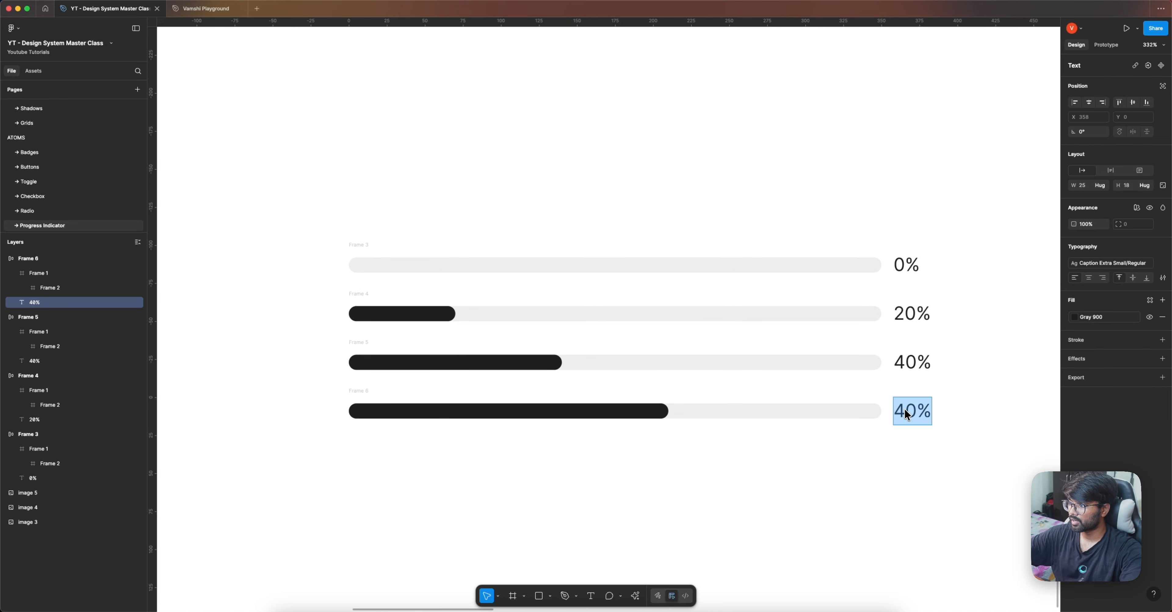
{"action": "type", "text": "6"}
{"action": "key", "text": "Escape"}
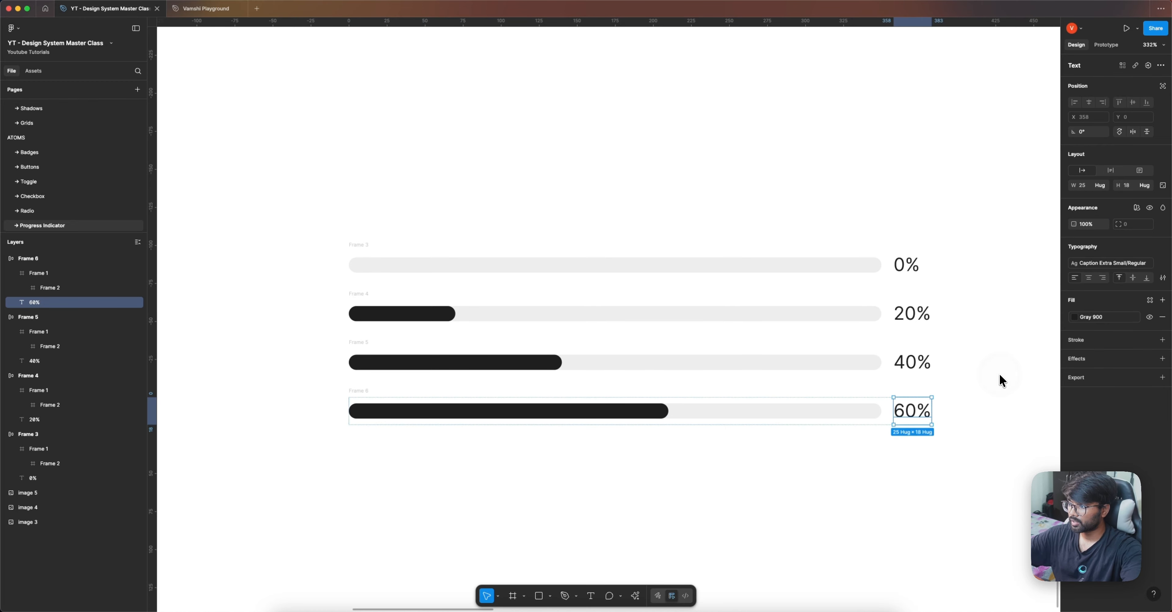
{"action": "key", "text": "Escape"}
Step: Duplicate the 60% row below it and set the copy's dark fill width to 280
{"action": "left_click", "coordinate": [364, 390]}
{"action": "left_click_drag", "start_coordinate": [364, 391], "coordinate": [367, 445], "text": "alt"}
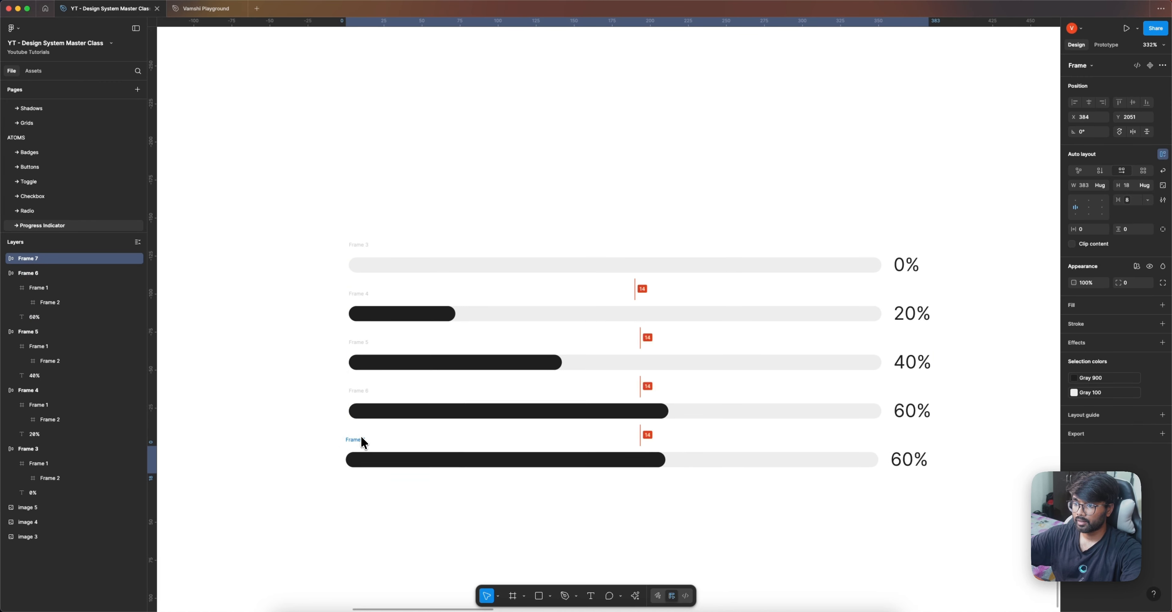
{"action": "double_click", "coordinate": [637, 463]}
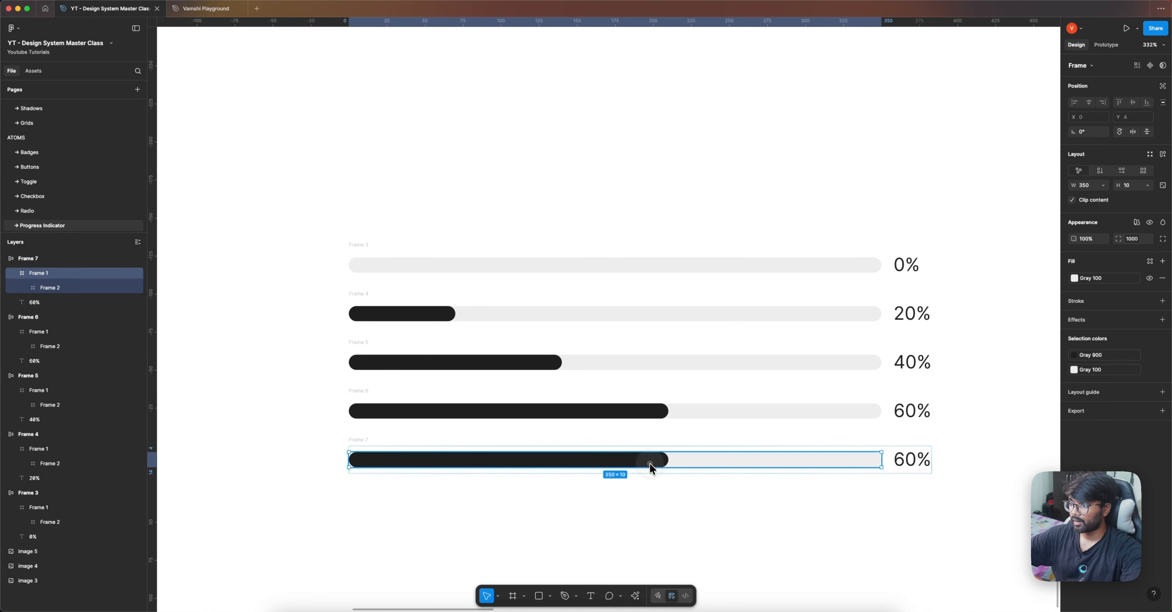
{"action": "double_click", "coordinate": [649, 460]}
{"action": "left_click", "coordinate": [1091, 218]}
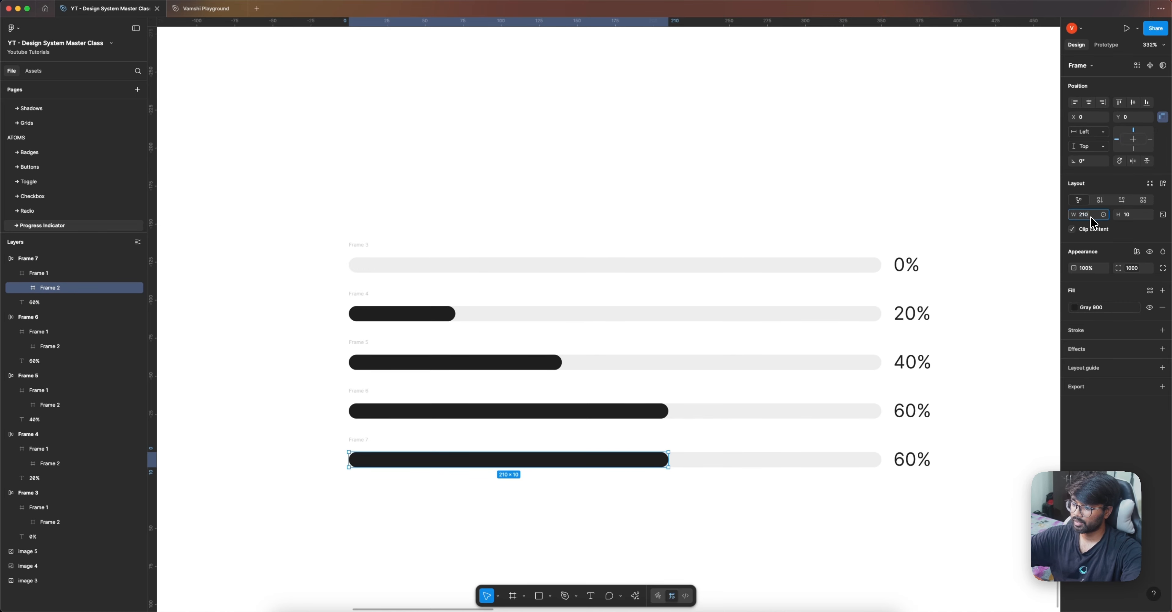
{"action": "key", "text": "Return"}
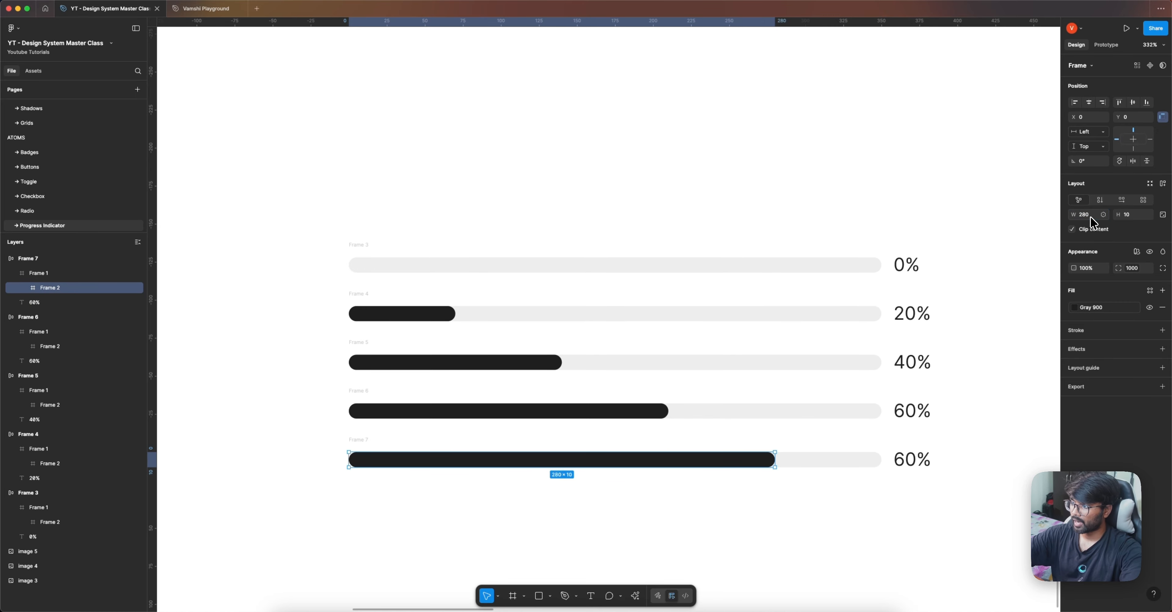
Step: Change the fifth row's percentage label to 80%
{"action": "left_click", "coordinate": [911, 460]}
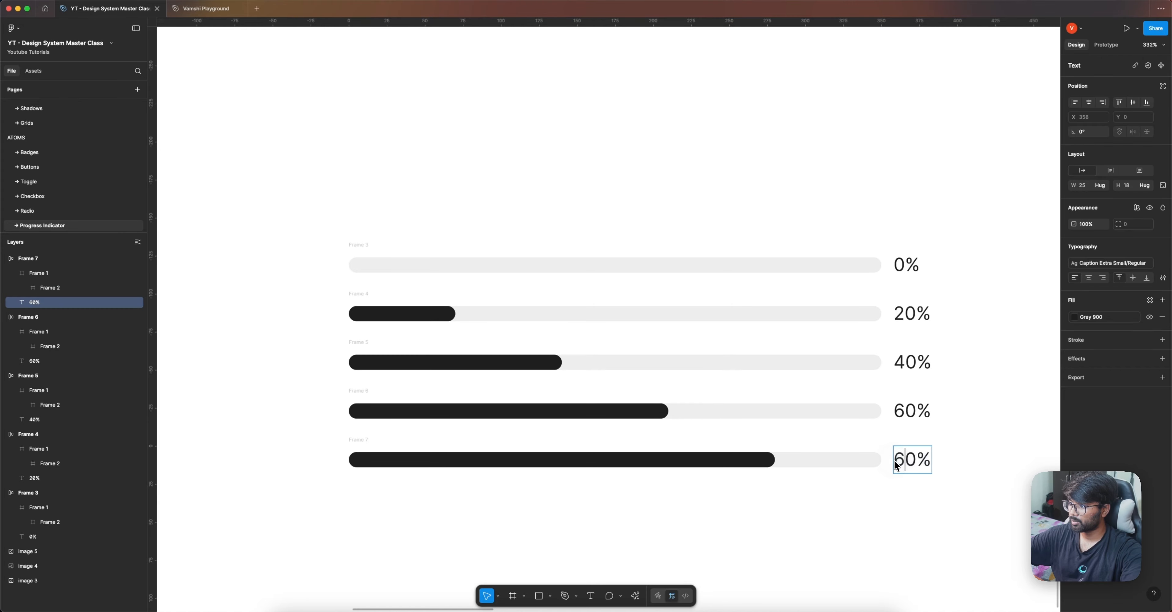
{"action": "key", "text": "shift+Left"}
{"action": "type", "text": "8"}
{"action": "key", "text": "Escape"}
Step: Duplicate the 80% row below it and widen the copy's dark fill to the full track width of 350
{"action": "scroll", "coordinate": [791, 275], "scroll_direction": "down", "scroll_amount": 3}
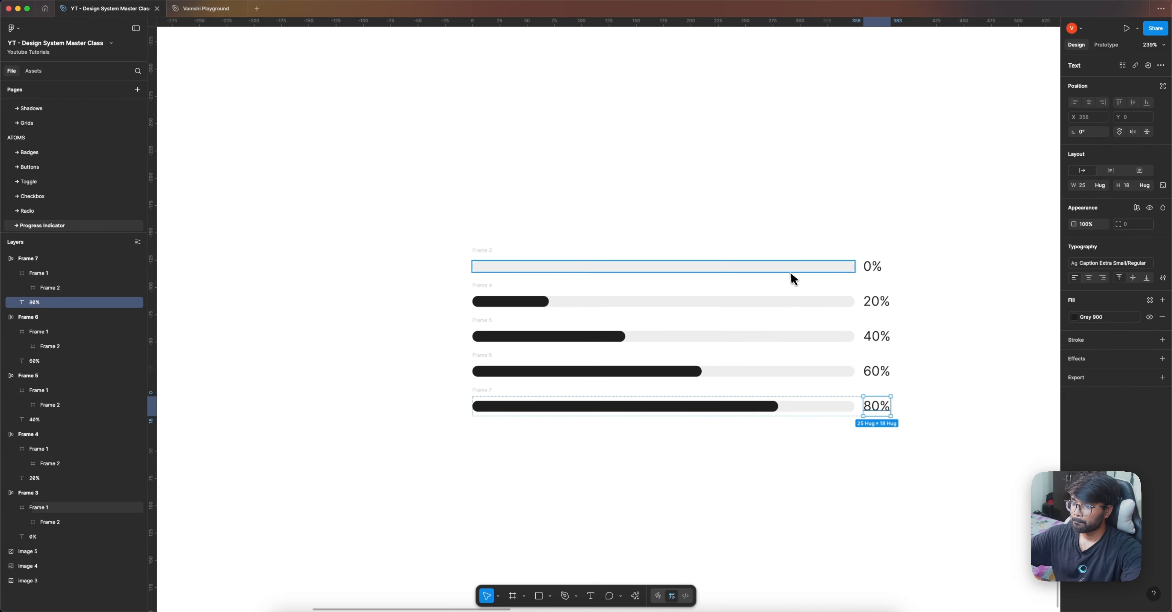
{"action": "left_click", "coordinate": [476, 387]}
{"action": "left_click_drag", "start_coordinate": [476, 387], "coordinate": [477, 427]}
{"action": "double_click", "coordinate": [729, 442]}
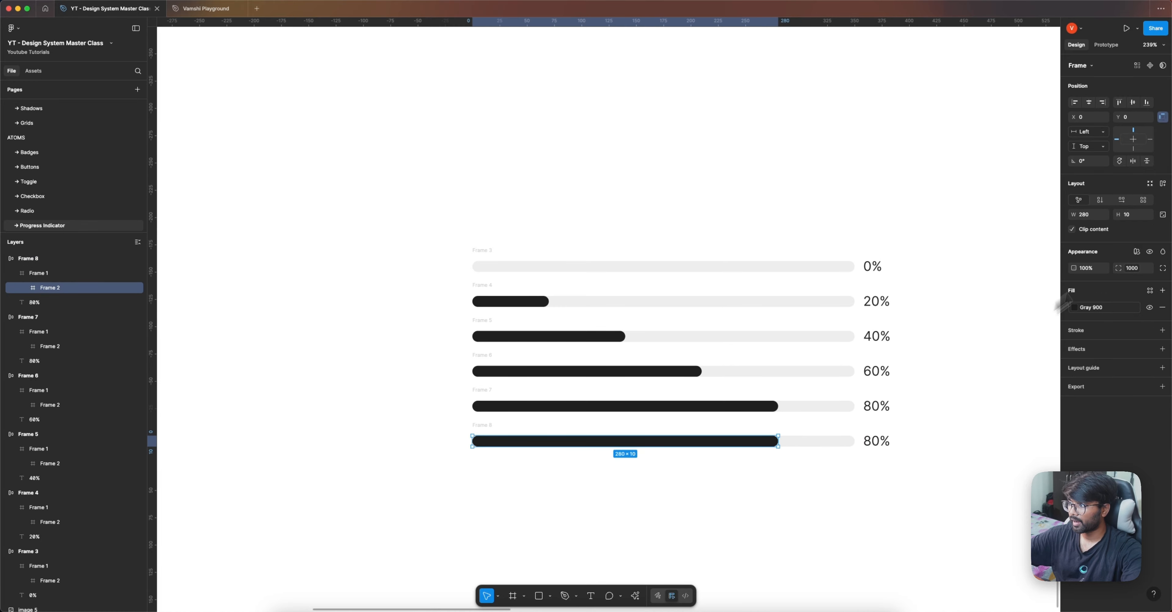
{"action": "left_click", "coordinate": [1091, 215]}
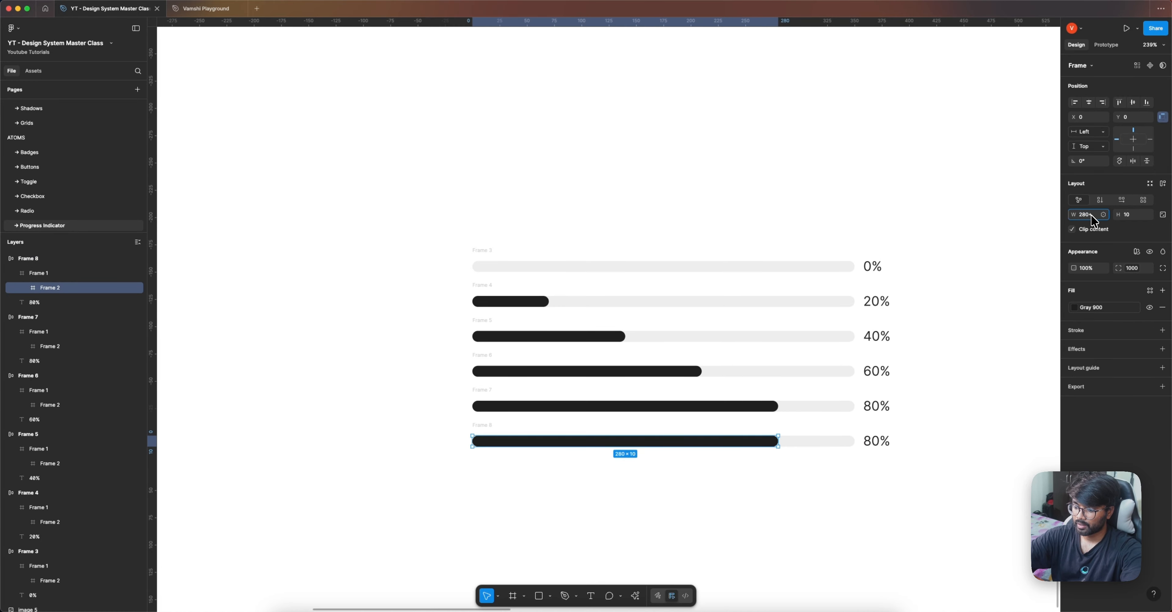
{"action": "key", "text": "Return"}
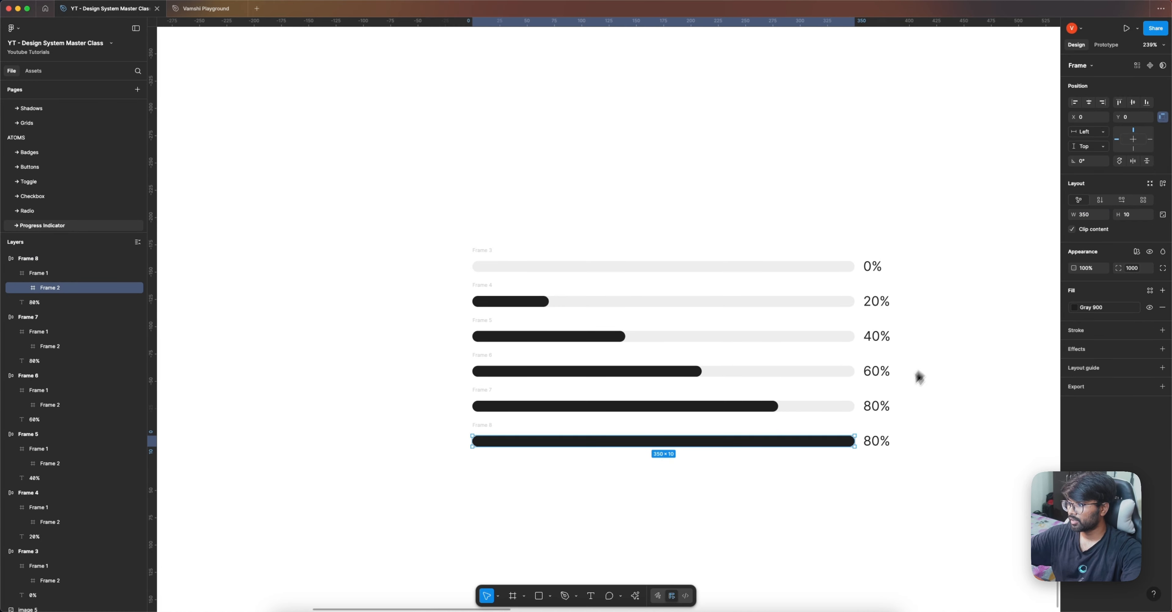
Step: Change the sixth row's percentage label to 100%
{"action": "scroll", "coordinate": [892, 423], "scroll_direction": "up", "scroll_amount": 5}
{"action": "left_click", "coordinate": [828, 471]}
{"action": "double_click", "coordinate": [830, 470]}
{"action": "left_click_drag", "start_coordinate": [833, 469], "coordinate": [823, 469]}
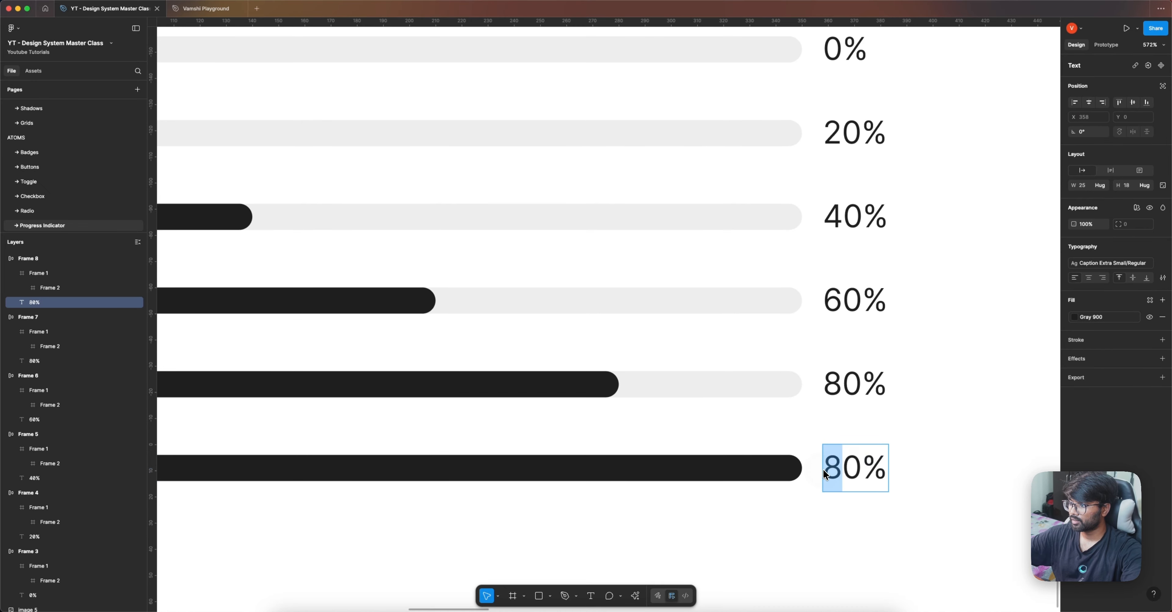
{"action": "type", "text": "10"}
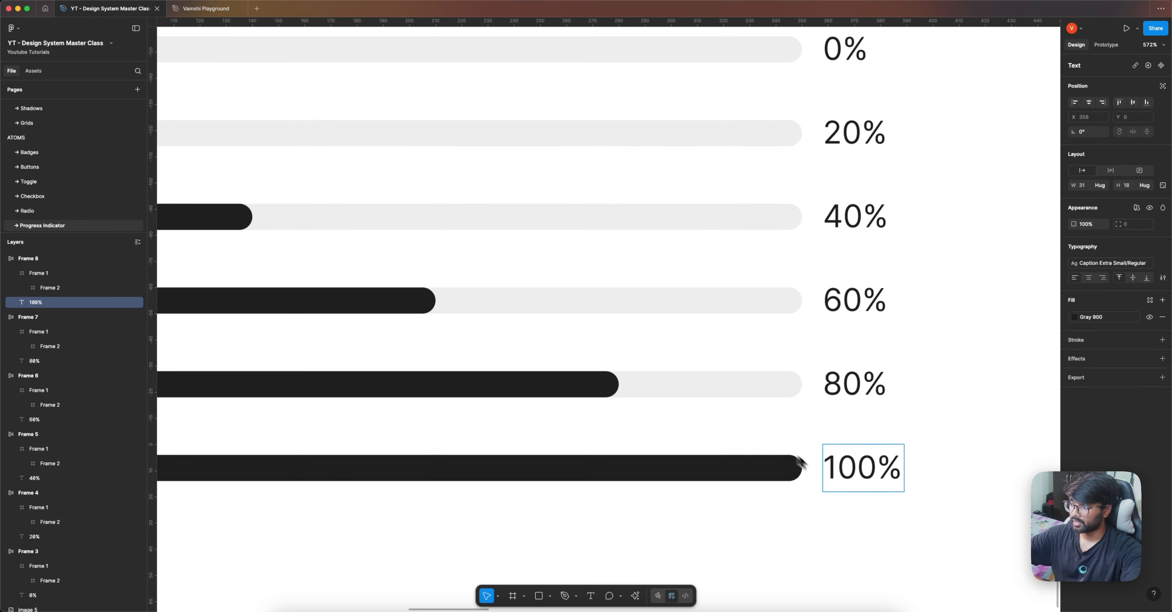
{"action": "scroll", "coordinate": [801, 462], "scroll_direction": "down", "scroll_amount": 8}
{"action": "left_click", "coordinate": [653, 482]}
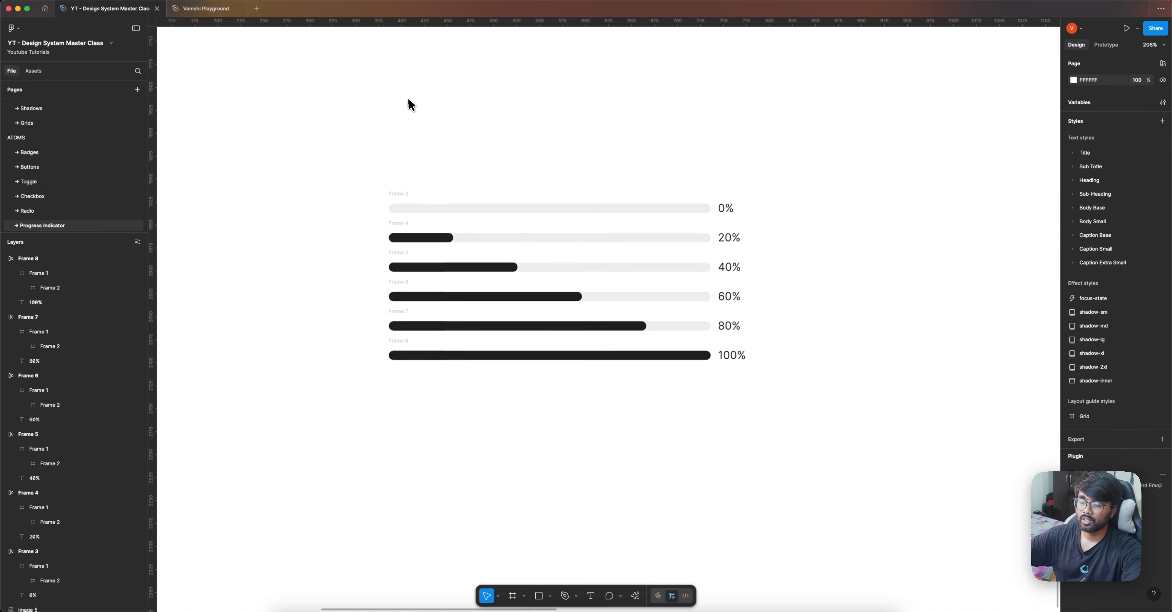
Step: Combine all six progress rows into a component set and name it Progress Indicator
{"action": "scroll", "coordinate": [353, 162], "scroll_direction": "down", "scroll_amount": 1}
{"action": "left_click_drag", "start_coordinate": [337, 161], "coordinate": [765, 424]}
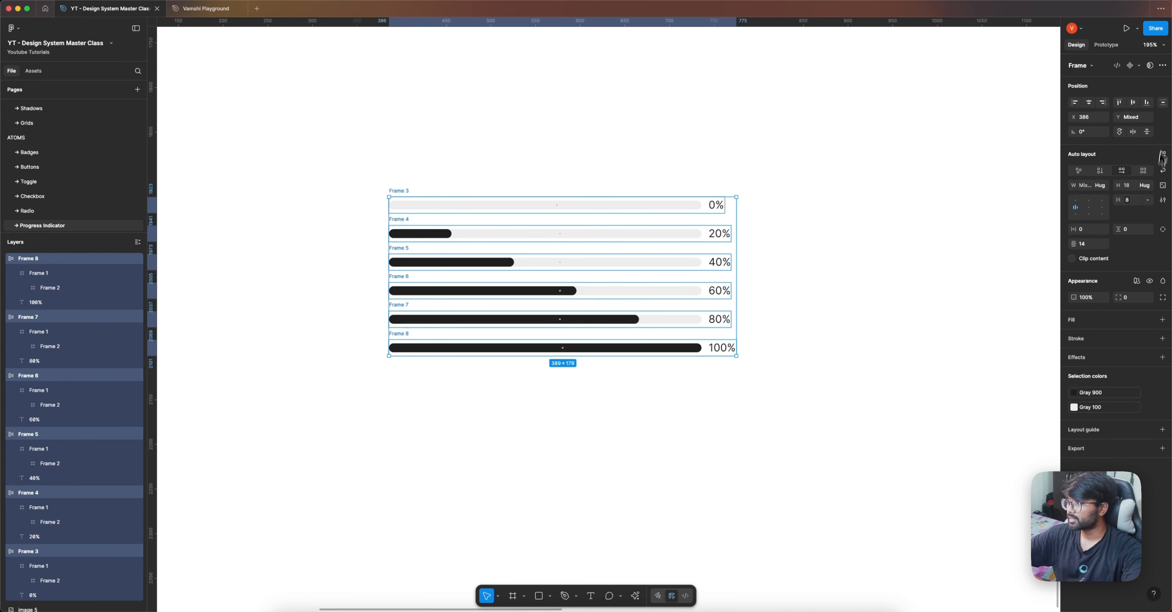
{"action": "left_click", "coordinate": [1138, 65]}
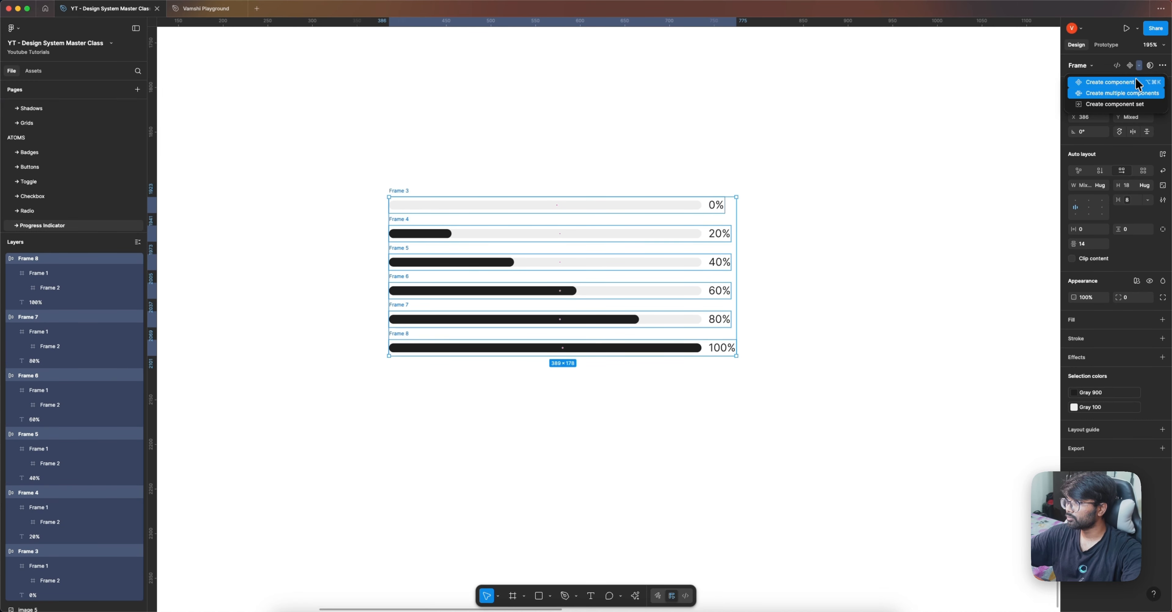
{"action": "left_click", "coordinate": [1129, 106]}
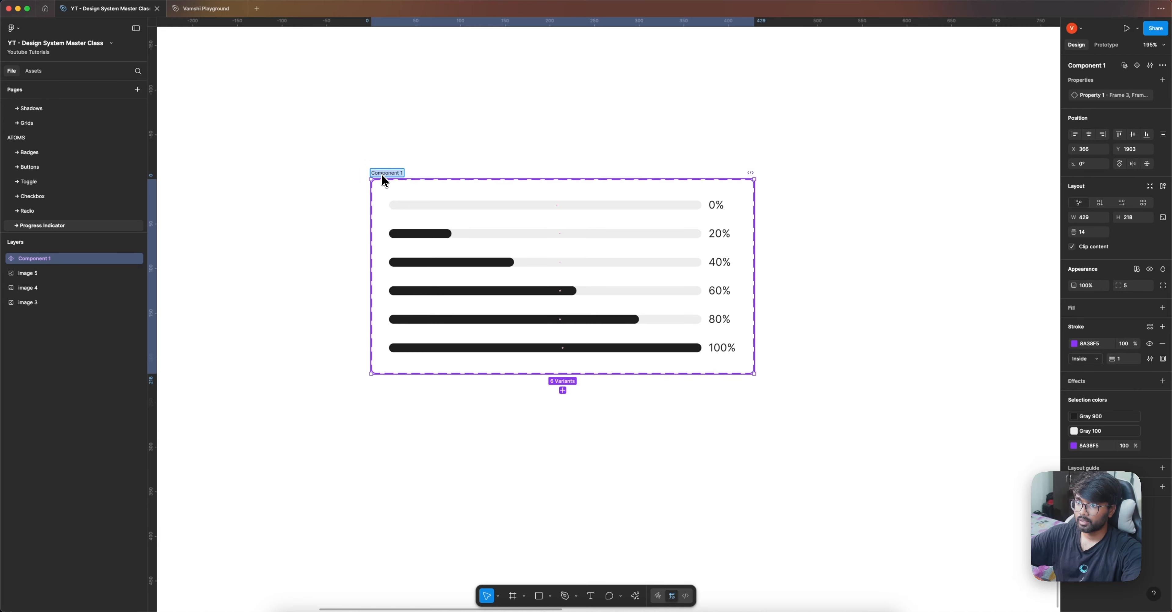
{"action": "type", "text": "Progress Indicator"}
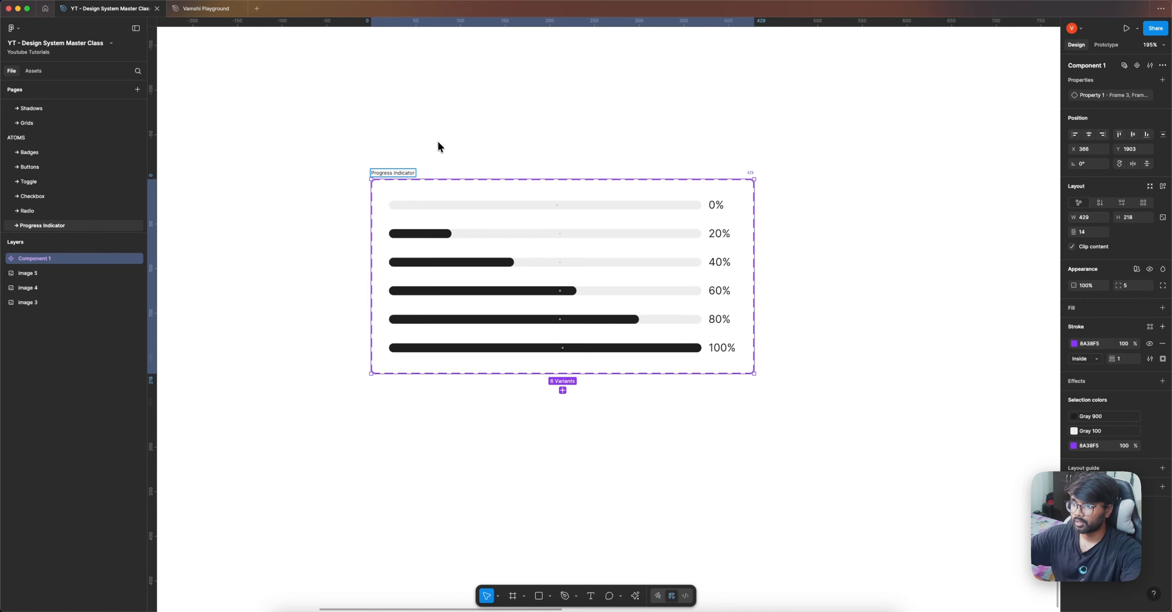
{"action": "left_click", "coordinate": [438, 142]}
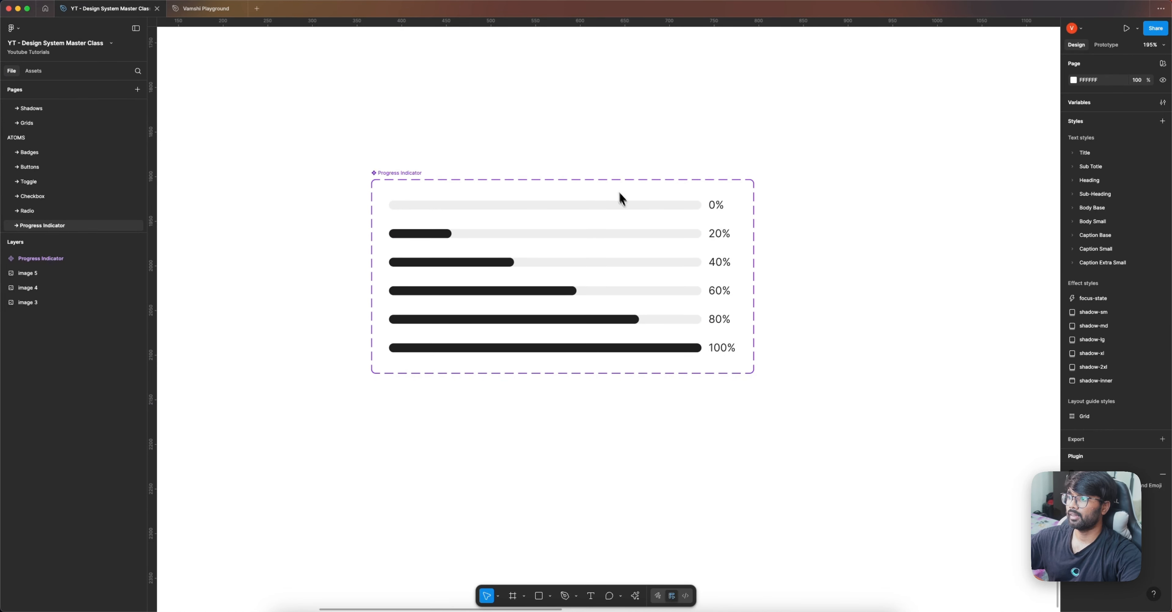
Step: Set the % variant property to 0 for the first row and 20 for the second row
{"action": "left_click", "coordinate": [629, 209]}
{"action": "left_click", "coordinate": [1130, 97]}
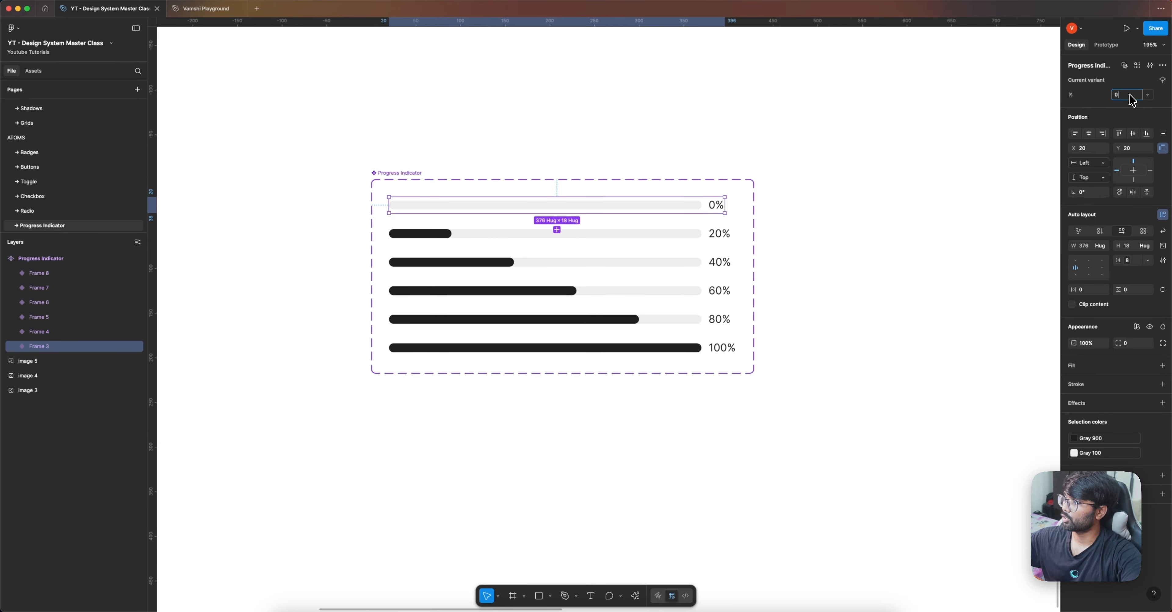
{"action": "left_click", "coordinate": [982, 139]}
{"action": "left_click", "coordinate": [694, 231]}
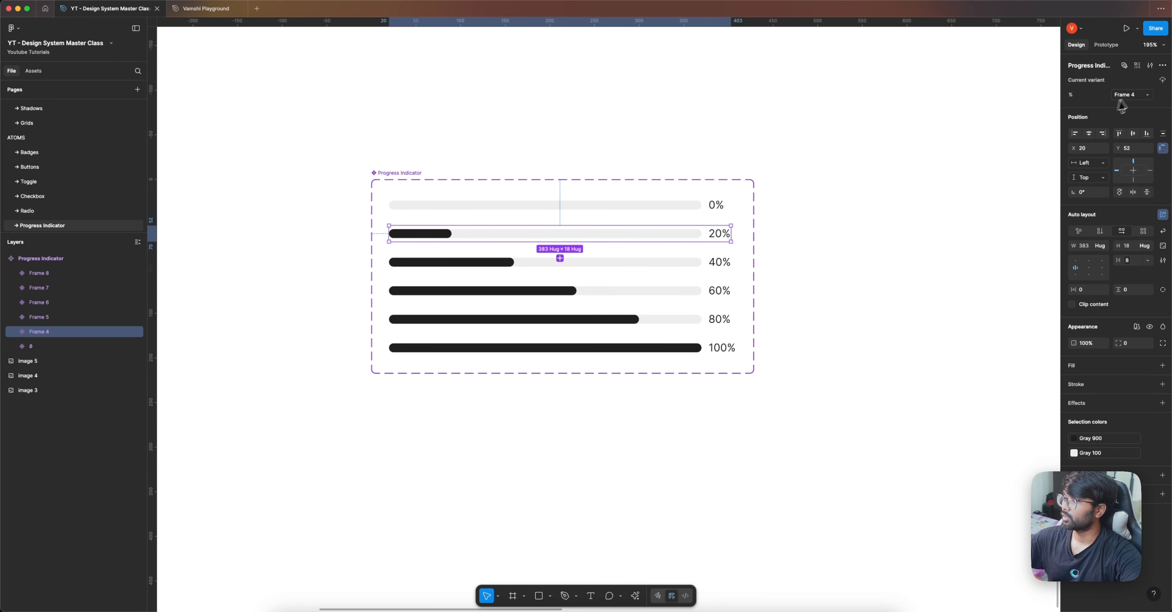
{"action": "left_click", "coordinate": [1130, 96]}
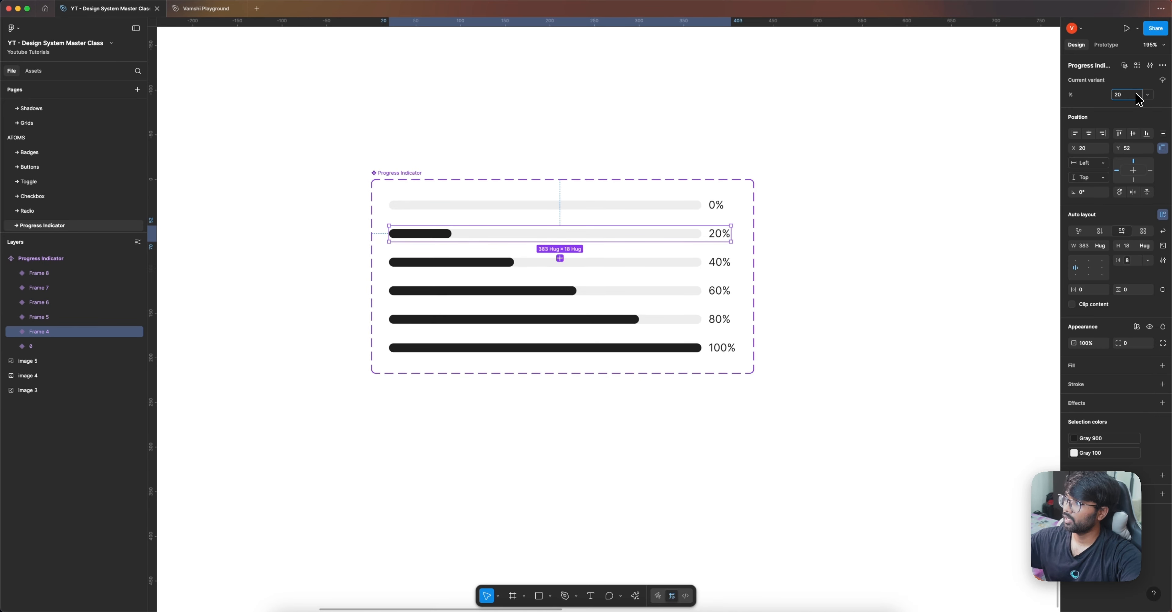
Step: Set the % variant property of the remaining four rows to 40, 60, 80 and 100
{"action": "left_click", "coordinate": [651, 260]}
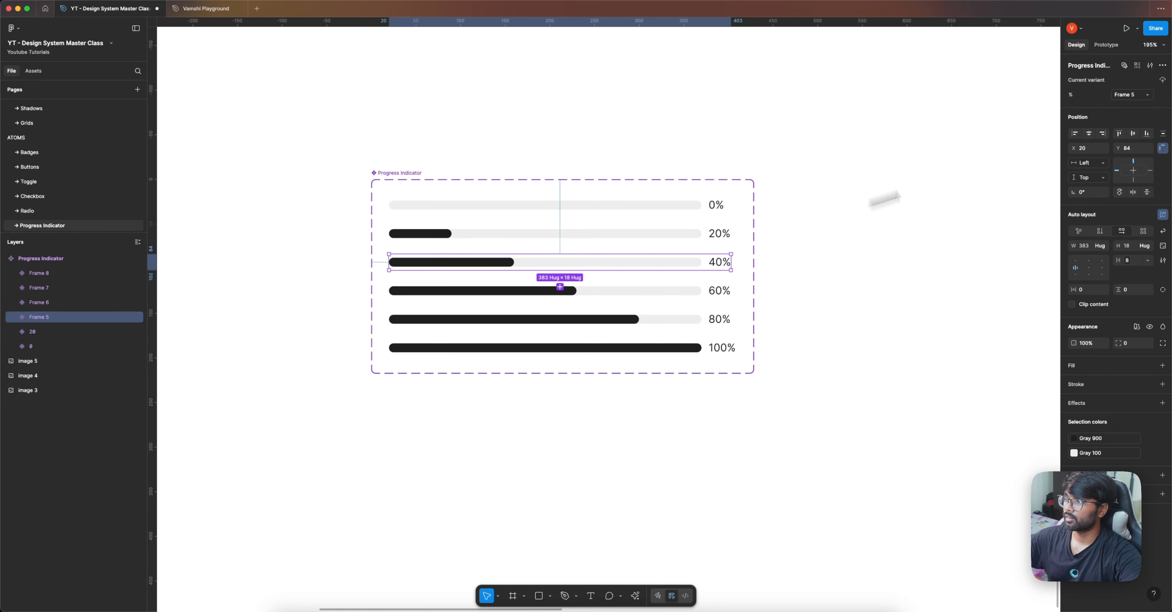
{"action": "left_click", "coordinate": [1127, 97]}
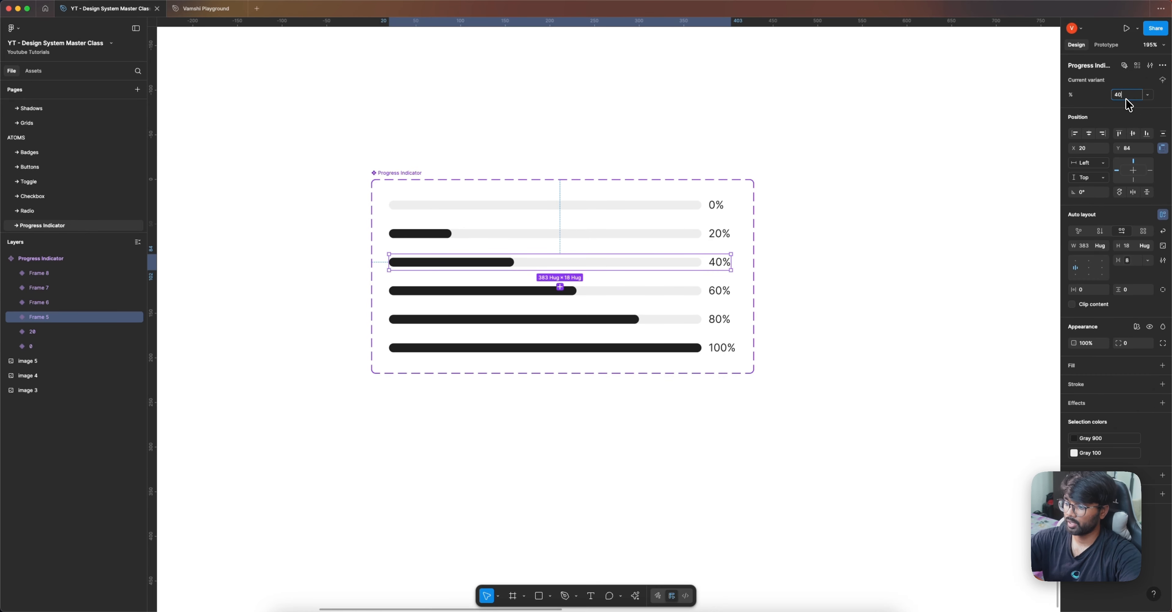
{"action": "left_click", "coordinate": [693, 291]}
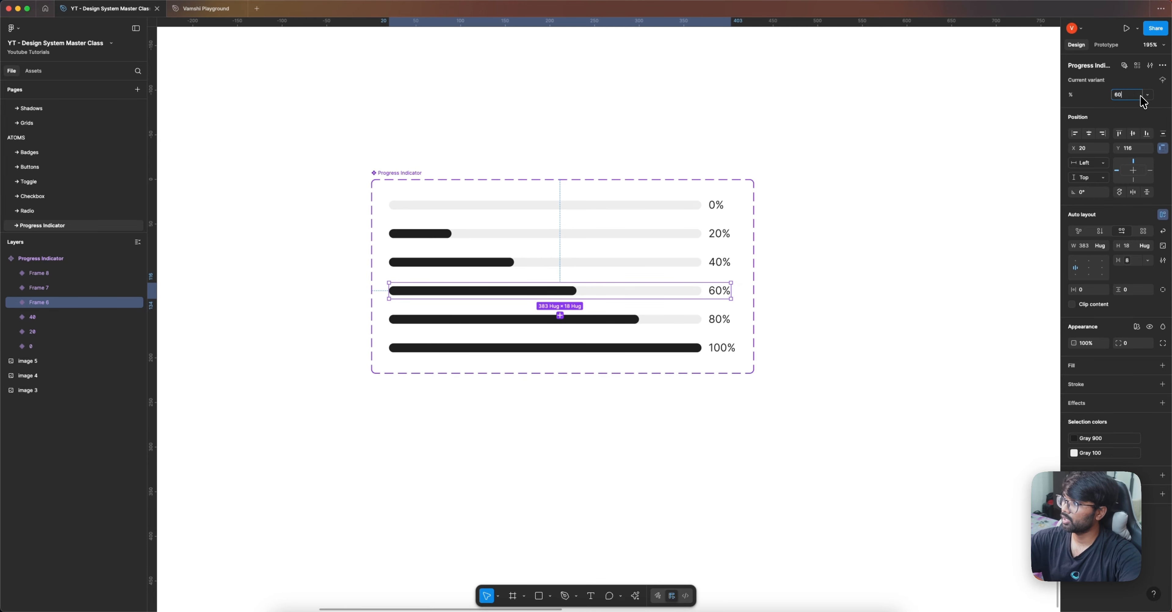
{"action": "left_click", "coordinate": [696, 321]}
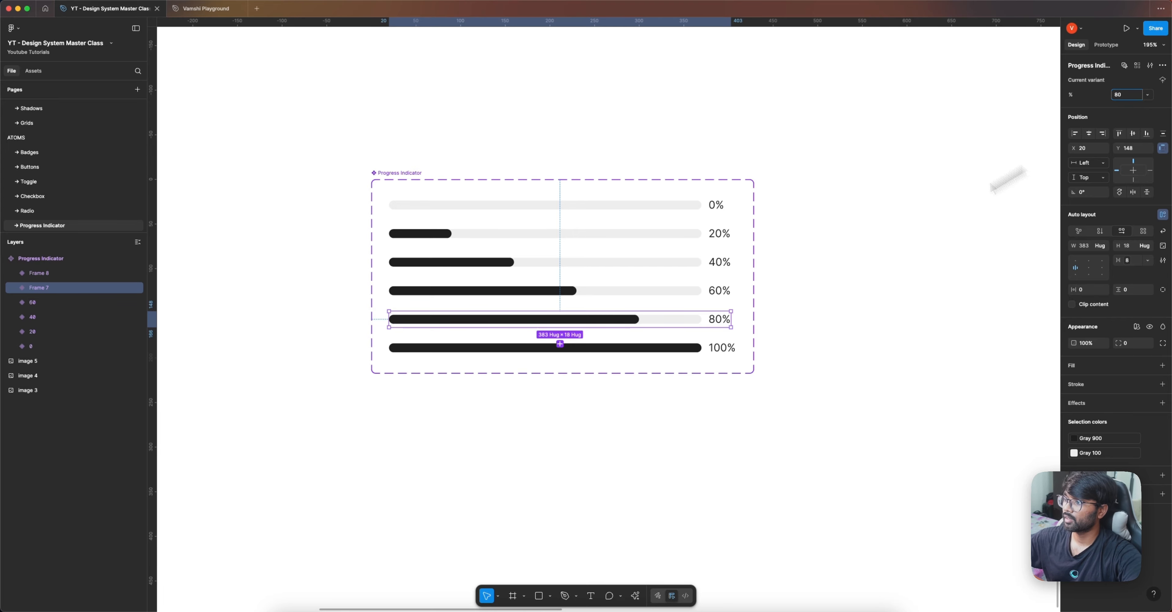
{"action": "left_click", "coordinate": [709, 345]}
{"action": "left_click", "coordinate": [1135, 96]}
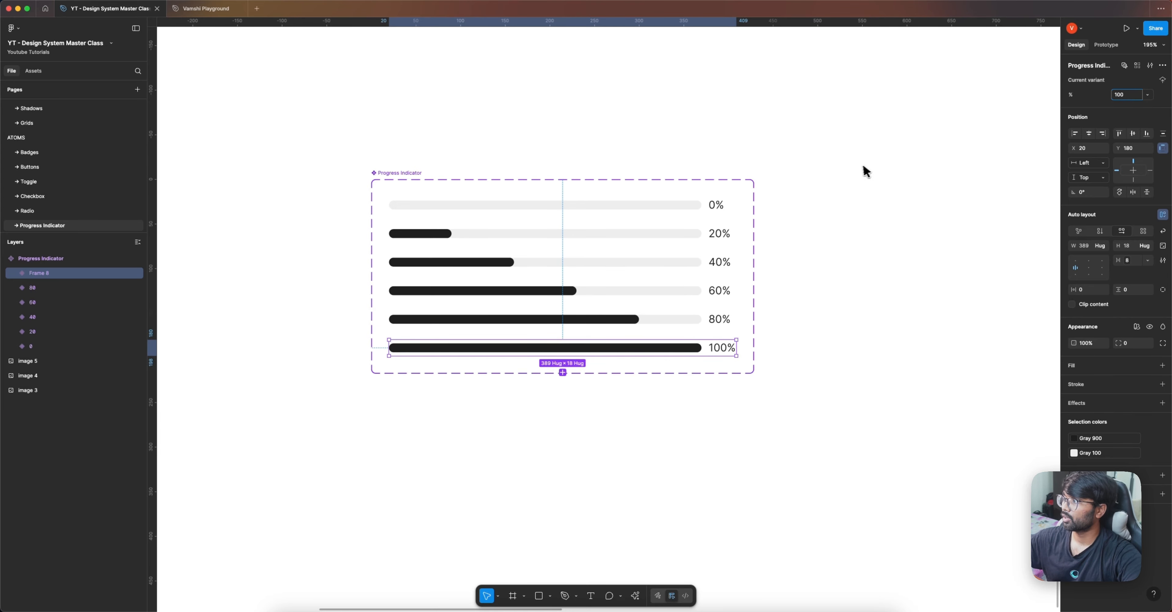
{"action": "left_click", "coordinate": [855, 169]}
Step: Place an instance of the 0% variant above the component set and switch its % property to 40
{"action": "left_click", "coordinate": [484, 200]}
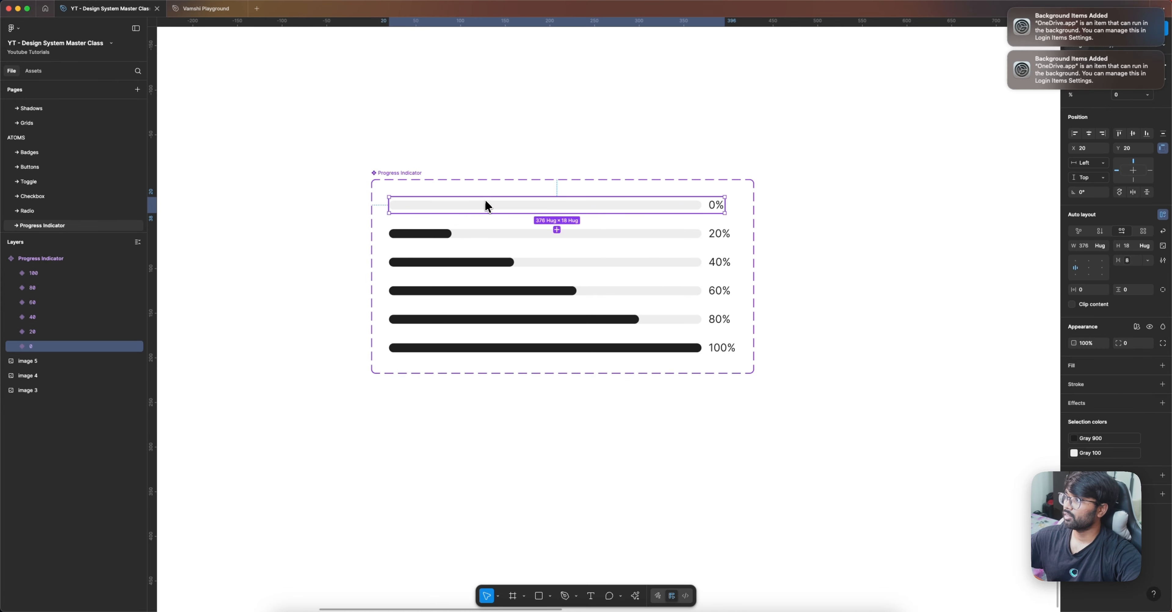
{"action": "left_click_drag", "start_coordinate": [484, 198], "coordinate": [581, 119]}
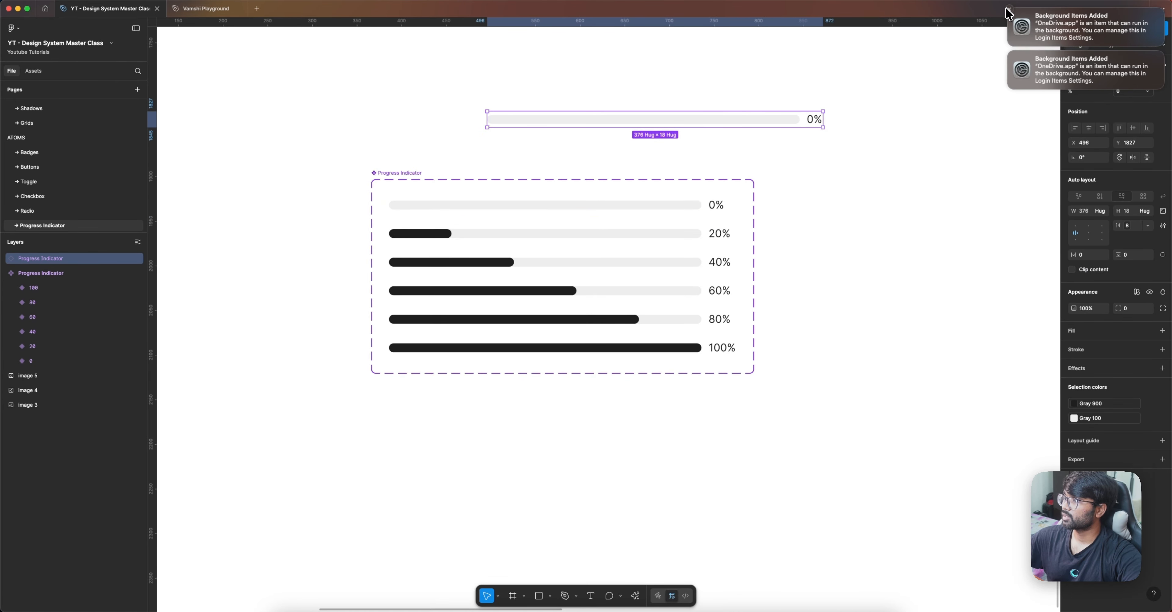
{"action": "left_click", "coordinate": [1009, 9]}
{"action": "left_click", "coordinate": [1009, 9]}
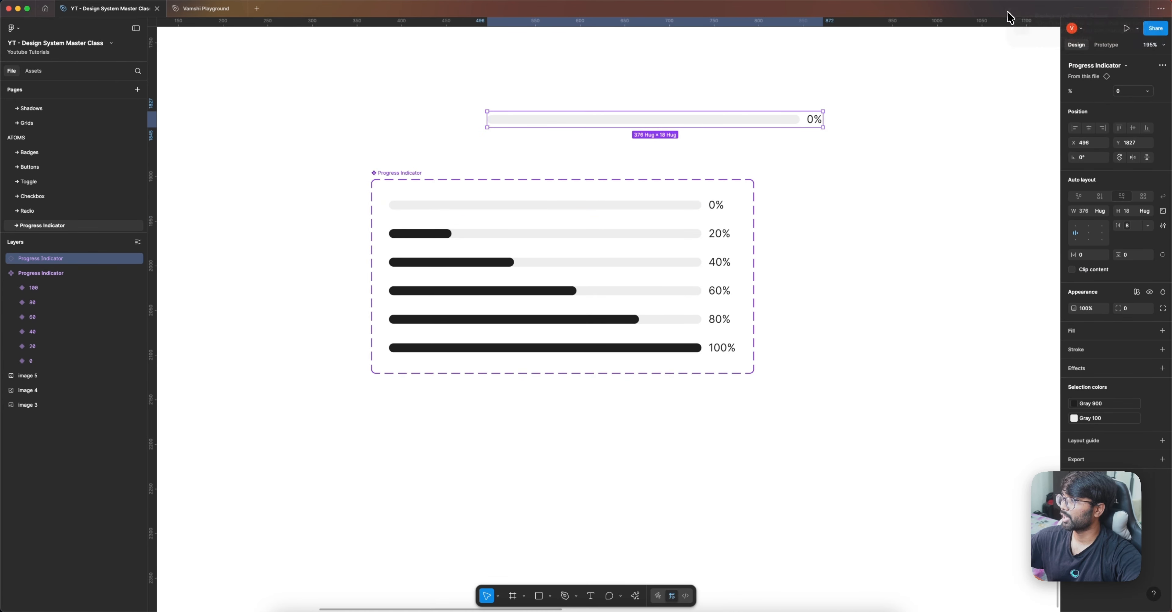
{"action": "left_click", "coordinate": [1127, 92]}
{"action": "left_click", "coordinate": [1129, 103]}
{"action": "left_click", "coordinate": [1131, 91]}
{"action": "left_click", "coordinate": [1130, 102]}
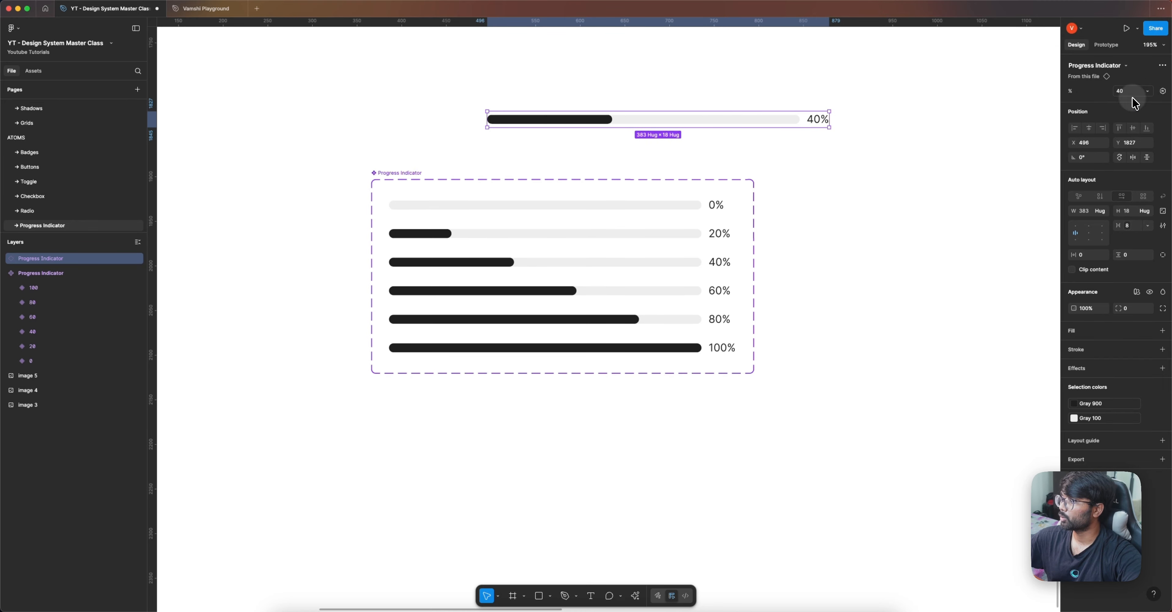
Step: Delete the test instance above the component set
{"action": "left_click", "coordinate": [944, 142]}
{"action": "left_click", "coordinate": [818, 120]}
{"action": "key", "text": "Delete"}
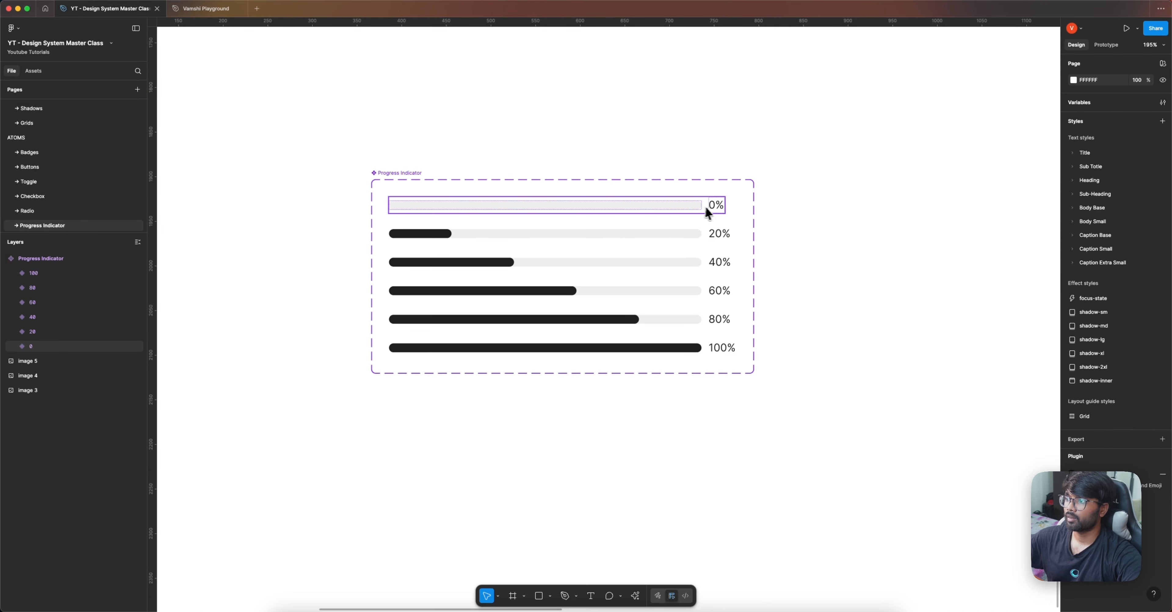
Step: Create a Show Percentage boolean property with value True that controls the visibility of all six percentage labels in the component set
{"action": "double_click", "coordinate": [714, 208]}
{"action": "left_click", "coordinate": [721, 233], "text": "shift"}
{"action": "left_click", "coordinate": [720, 261], "text": "shift"}
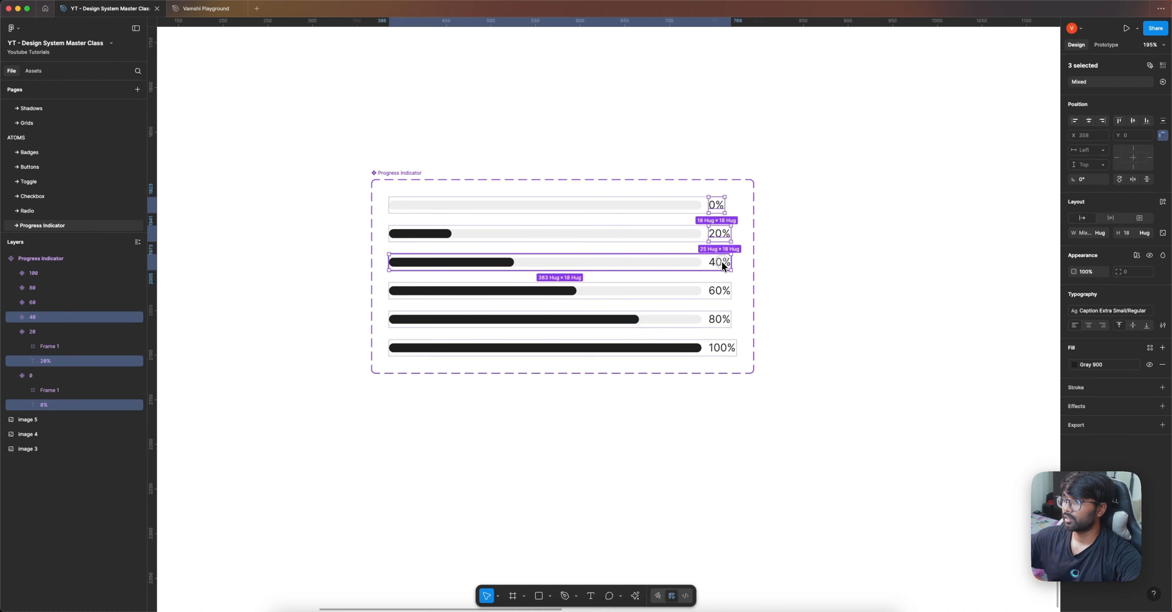
{"action": "left_click", "coordinate": [725, 294], "text": "shift"}
{"action": "left_click", "coordinate": [723, 321], "text": "shift"}
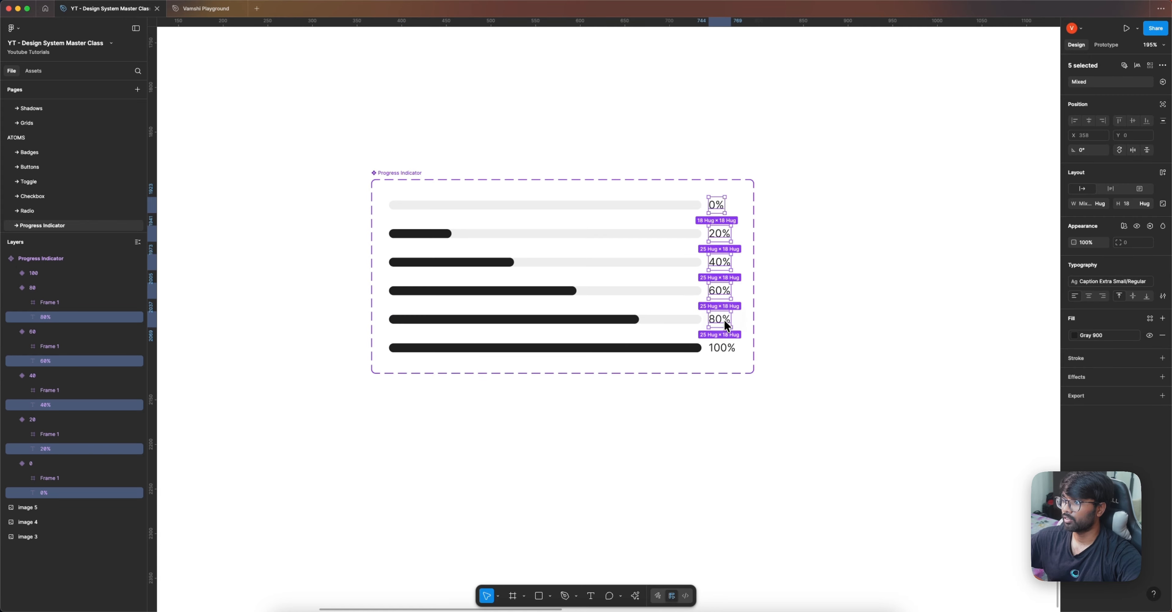
{"action": "left_click", "coordinate": [723, 348], "text": "shift"}
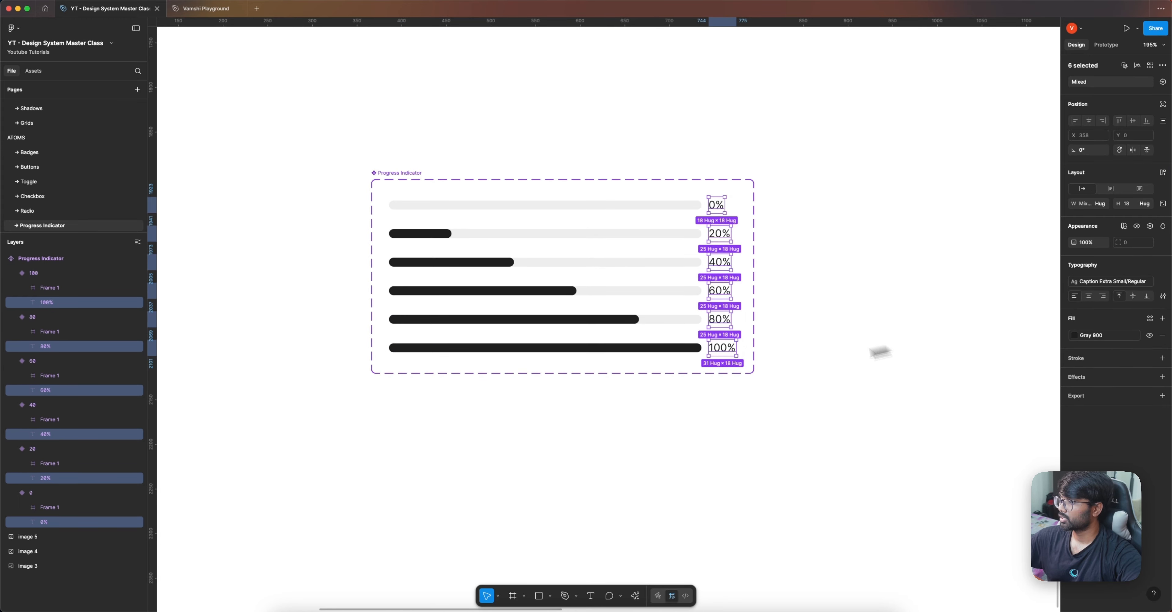
{"action": "left_click", "coordinate": [1150, 227]}
{"action": "left_click", "coordinate": [1144, 260]}
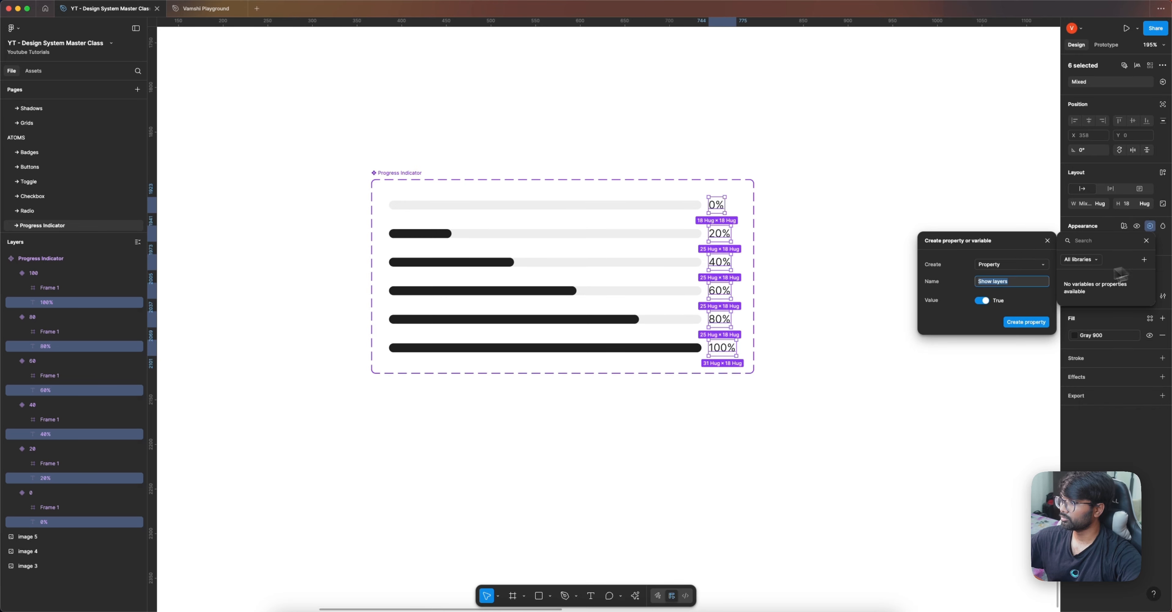
{"action": "type", "text": "Show Pe"}
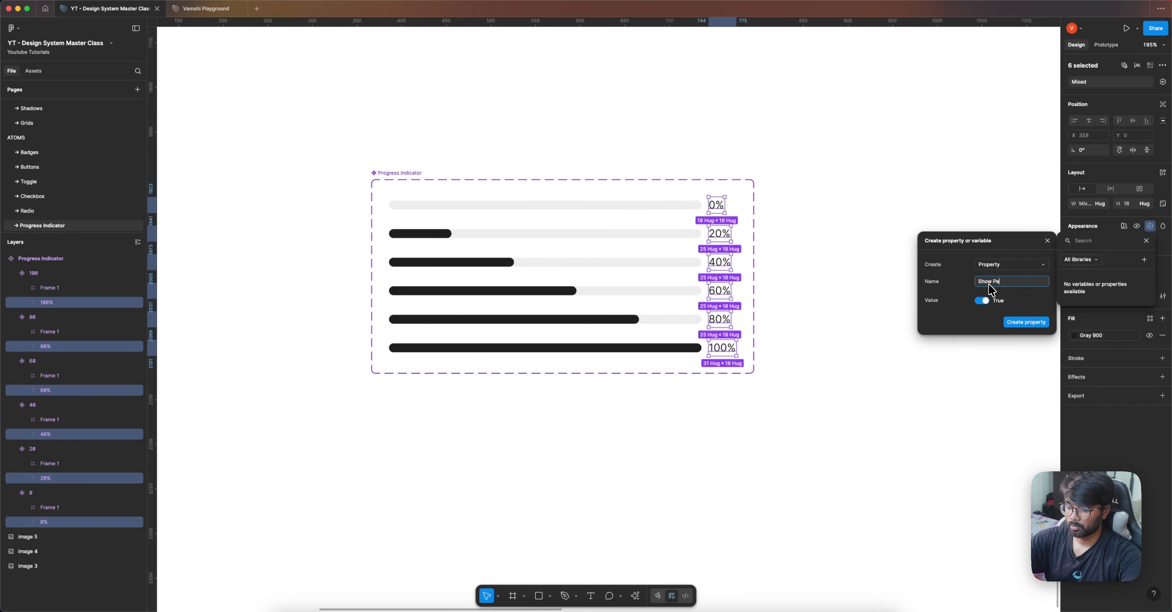
{"action": "type", "text": "rcentage"}
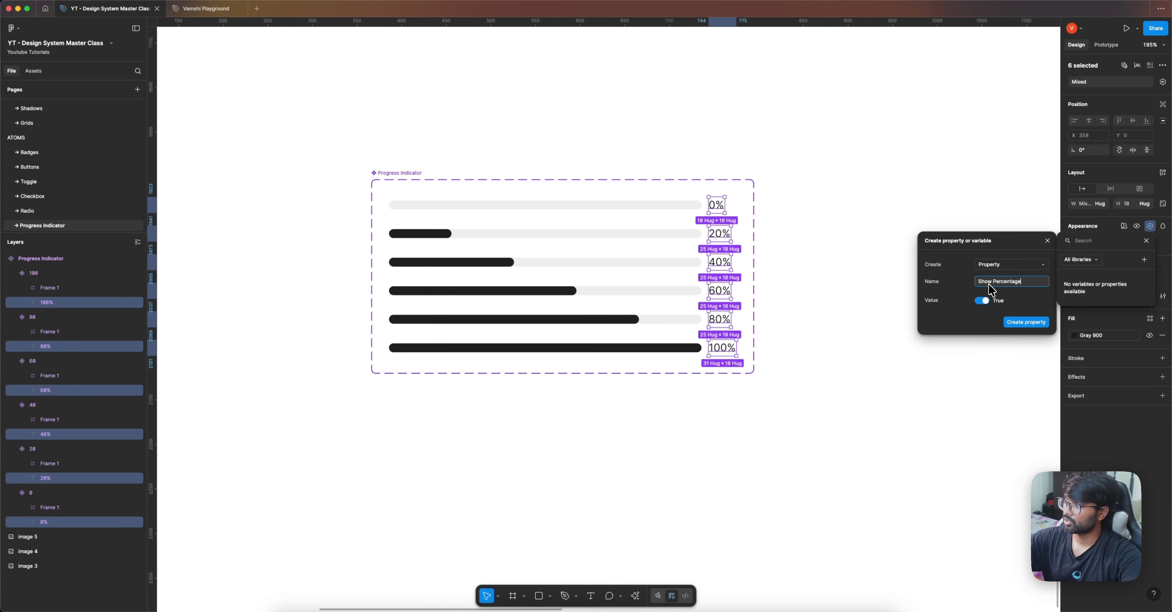
{"action": "left_click", "coordinate": [1023, 322]}
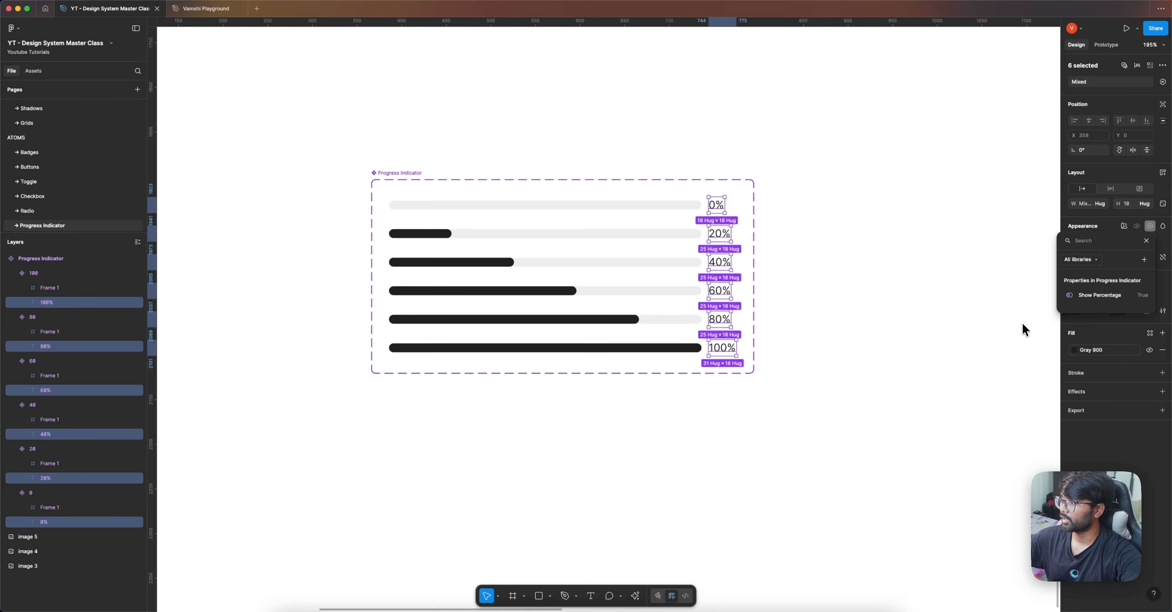
{"action": "left_click", "coordinate": [512, 203]}
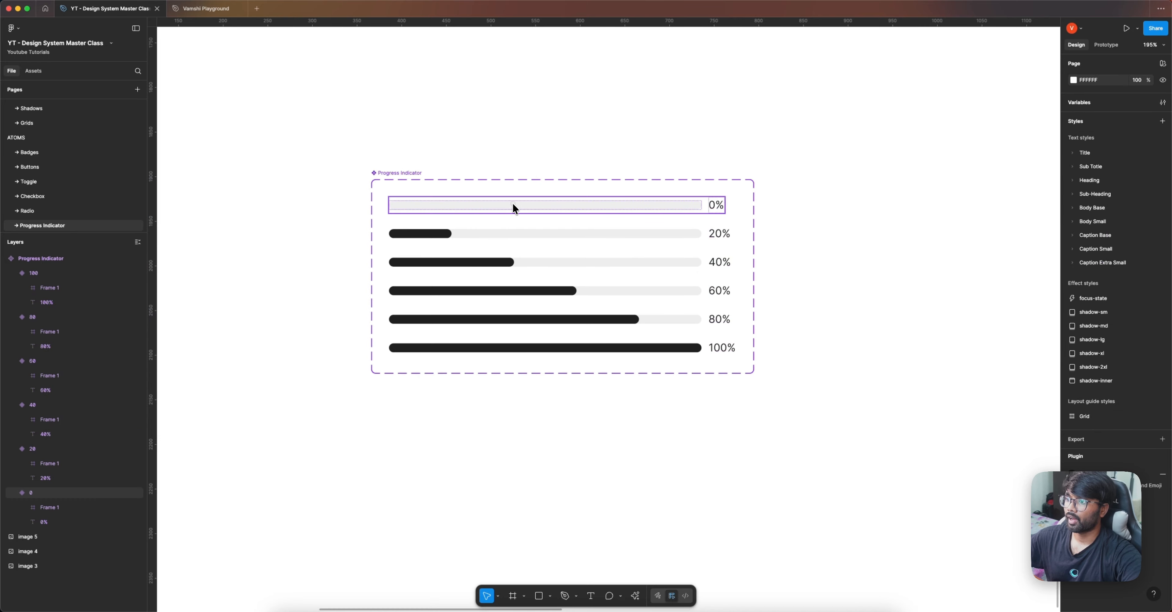
Step: Test toggling Show Percentage and setting % to 20 on a temporary instance of the 0% variant above the component set
{"action": "left_click_drag", "start_coordinate": [525, 204], "coordinate": [591, 117]}
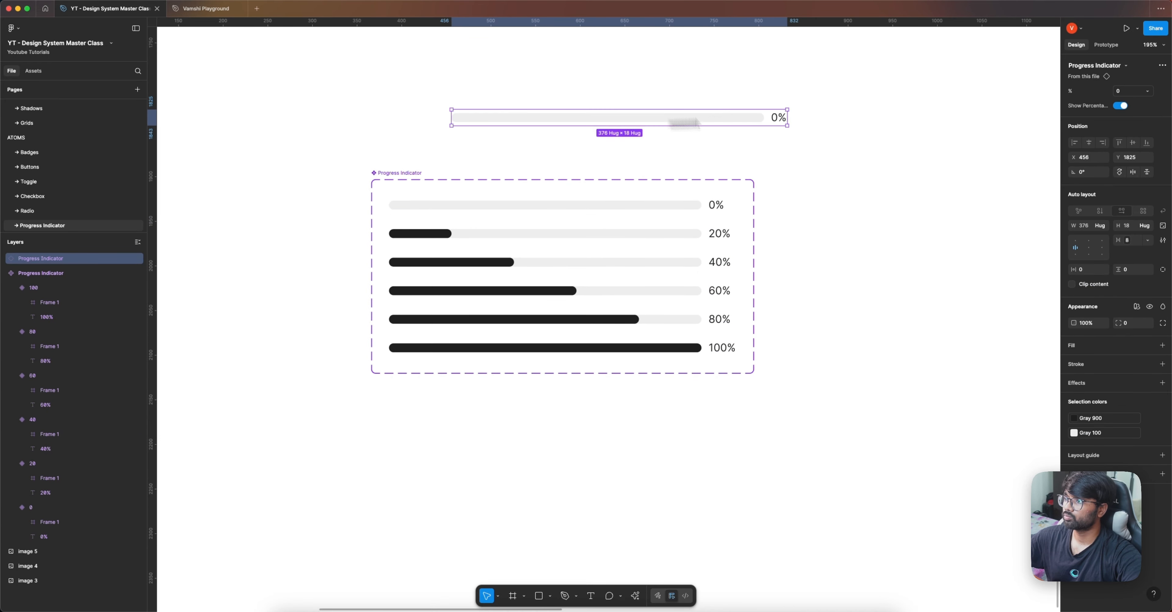
{"action": "left_click", "coordinate": [1120, 105]}
{"action": "left_click", "coordinate": [1120, 106]}
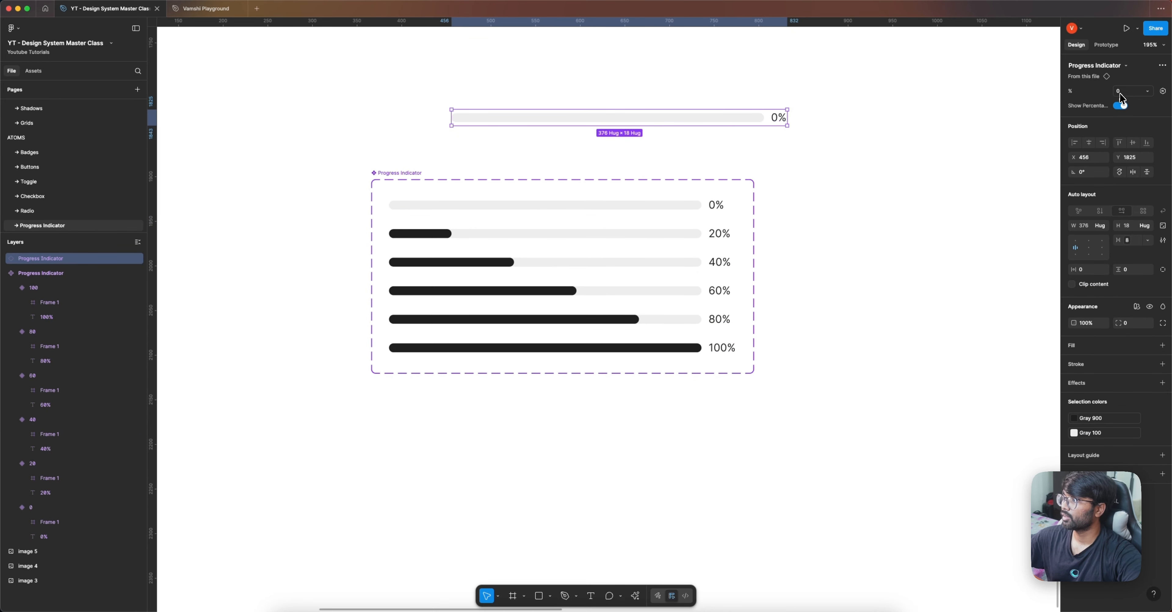
{"action": "left_click", "coordinate": [1124, 93]}
{"action": "left_click", "coordinate": [1122, 101]}
{"action": "left_click_drag", "start_coordinate": [888, 136], "coordinate": [618, 103]}
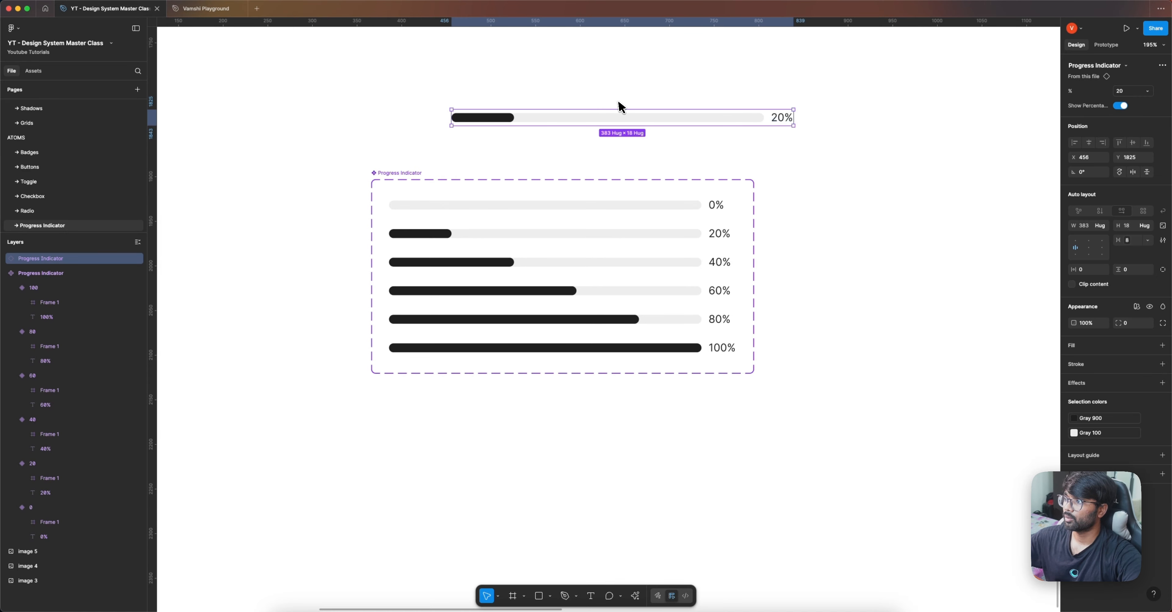
{"action": "key", "text": "Delete"}
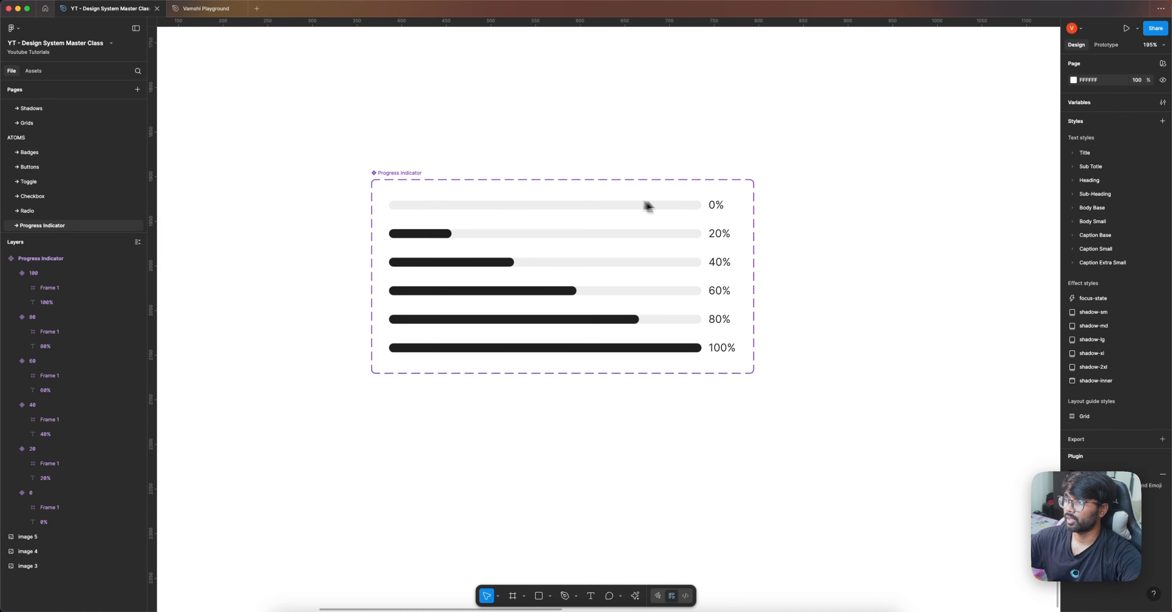
Step: Place another instance of the 0% variant above the component set and toggle its Show Percentage property off and on
{"action": "double_click", "coordinate": [714, 205]}
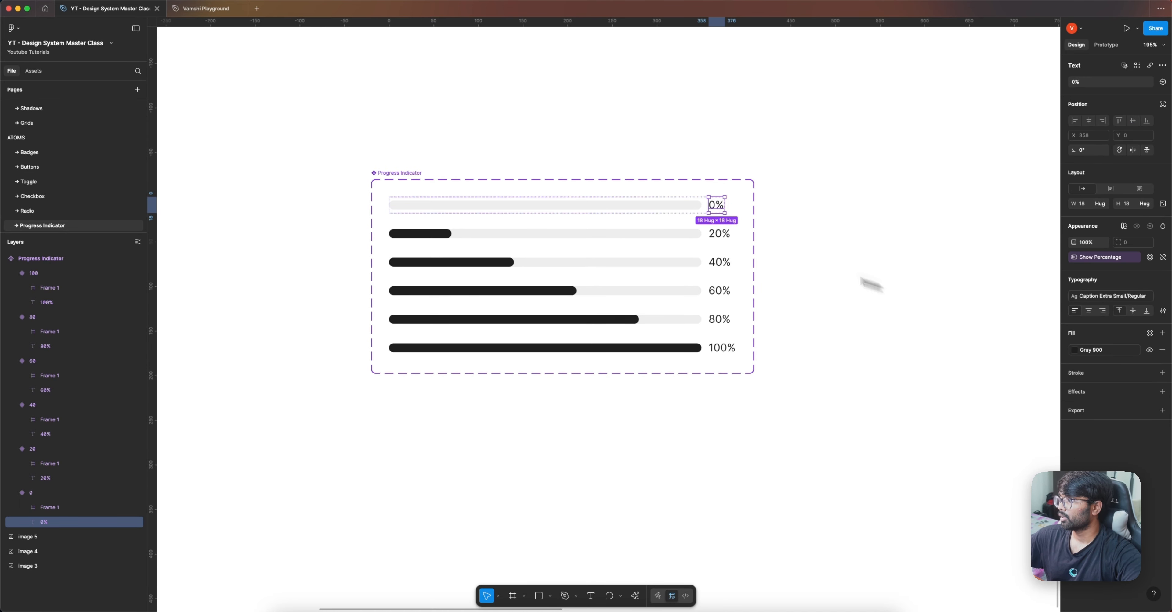
{"action": "left_click", "coordinate": [655, 206]}
{"action": "left_click_drag", "start_coordinate": [655, 206], "coordinate": [712, 138]}
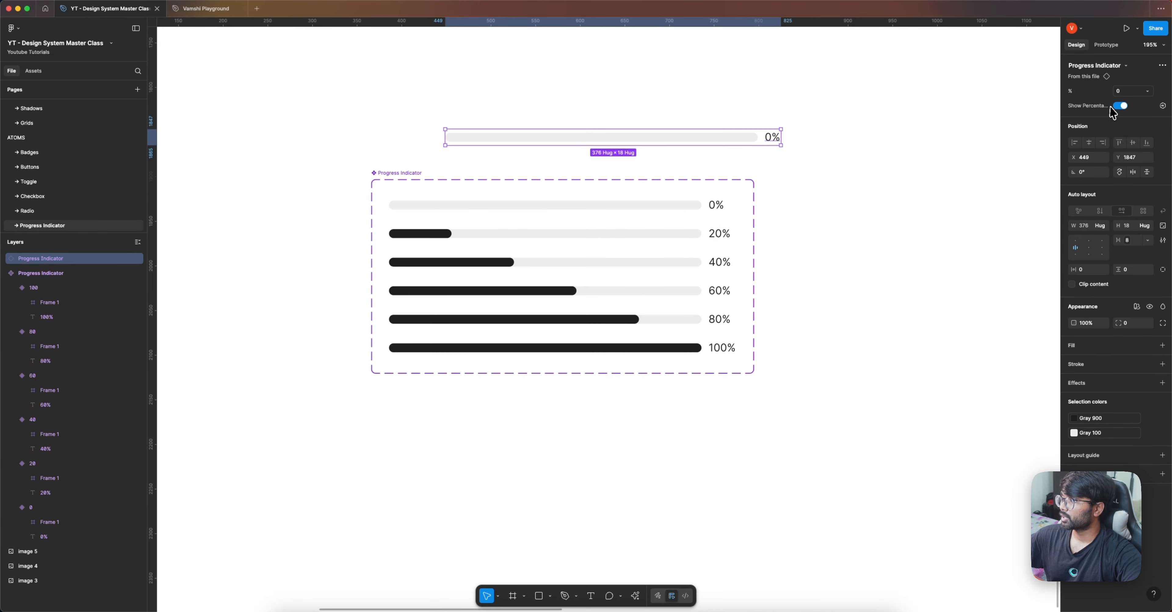
{"action": "left_click", "coordinate": [1122, 107]}
{"action": "left_click", "coordinate": [1119, 106]}
Step: Switch the test instance's % property to 20, 60 and 80, and delete the instance
{"action": "left_click", "coordinate": [1133, 92]}
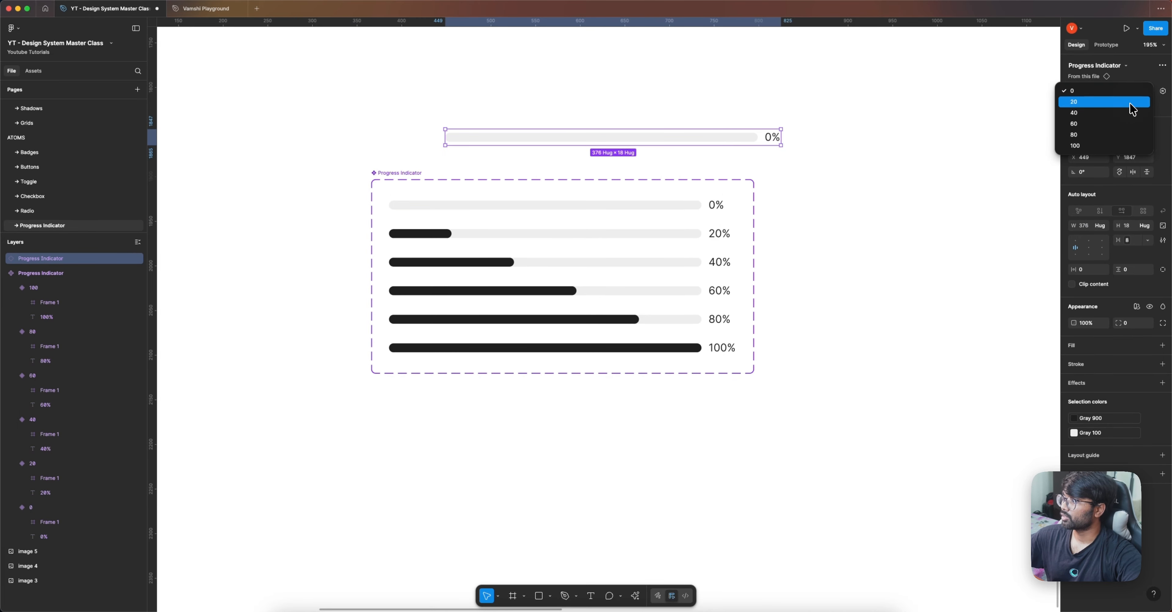
{"action": "left_click", "coordinate": [1134, 101]}
{"action": "left_click", "coordinate": [1133, 92]}
{"action": "left_click", "coordinate": [1133, 119]}
{"action": "left_click", "coordinate": [1132, 92]}
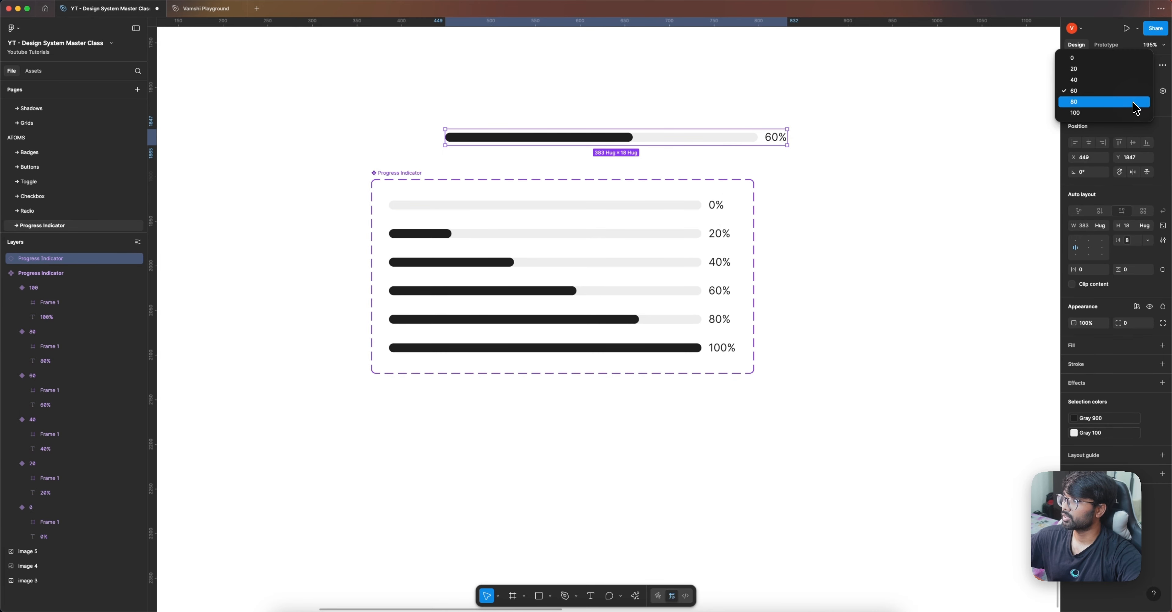
{"action": "left_click", "coordinate": [1133, 105]}
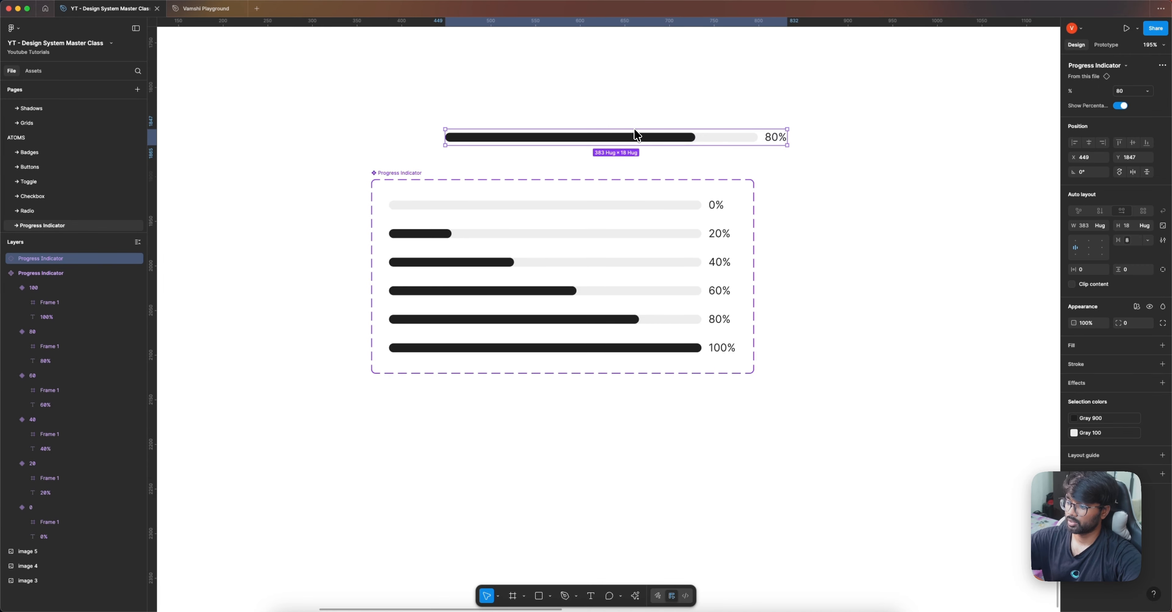
{"action": "key", "text": "Delete"}
Step: Fill the Progress Indicator component set with the Gray 0 library color
{"action": "scroll", "coordinate": [614, 131], "scroll_direction": "down", "scroll_amount": 3, "text": "ctrl"}
{"action": "left_click", "coordinate": [378, 149]}
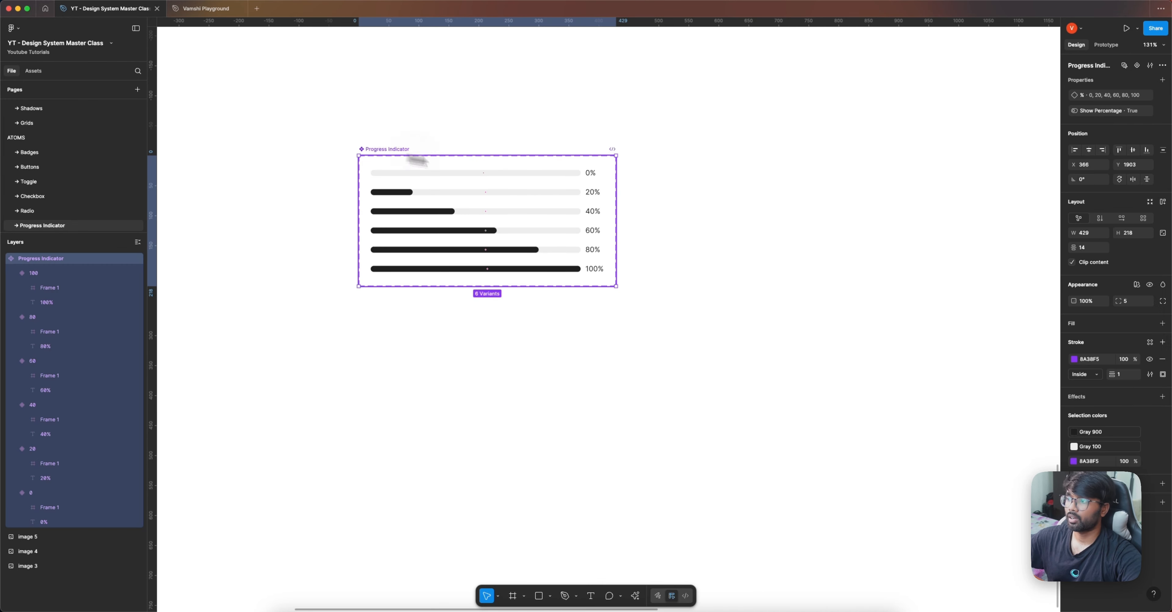
{"action": "left_click", "coordinate": [1149, 323]}
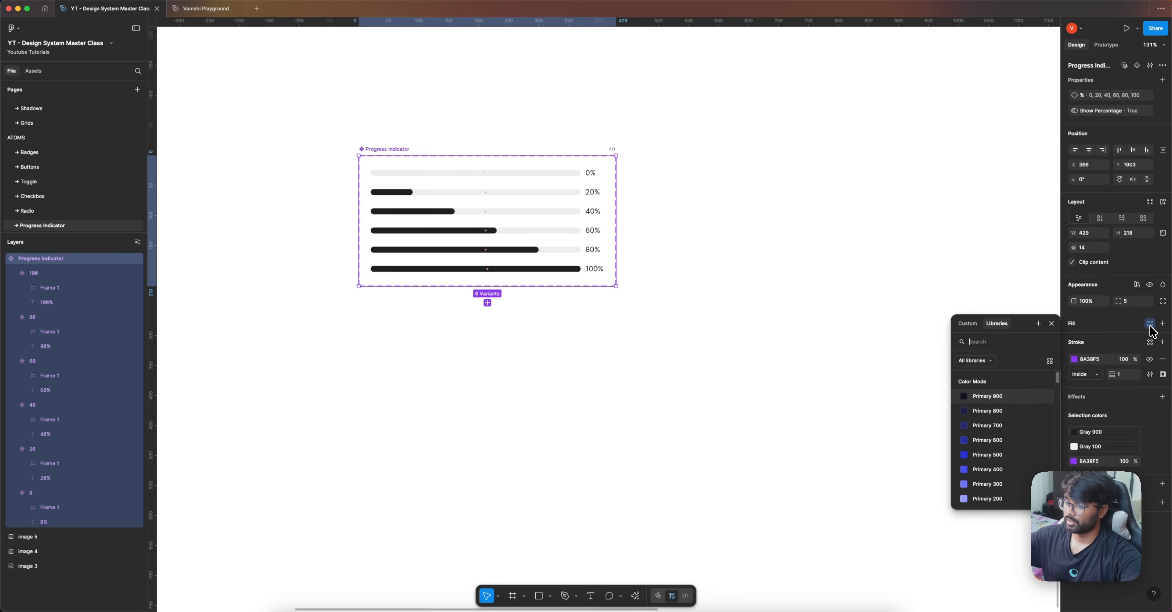
{"action": "type", "text": "gray"}
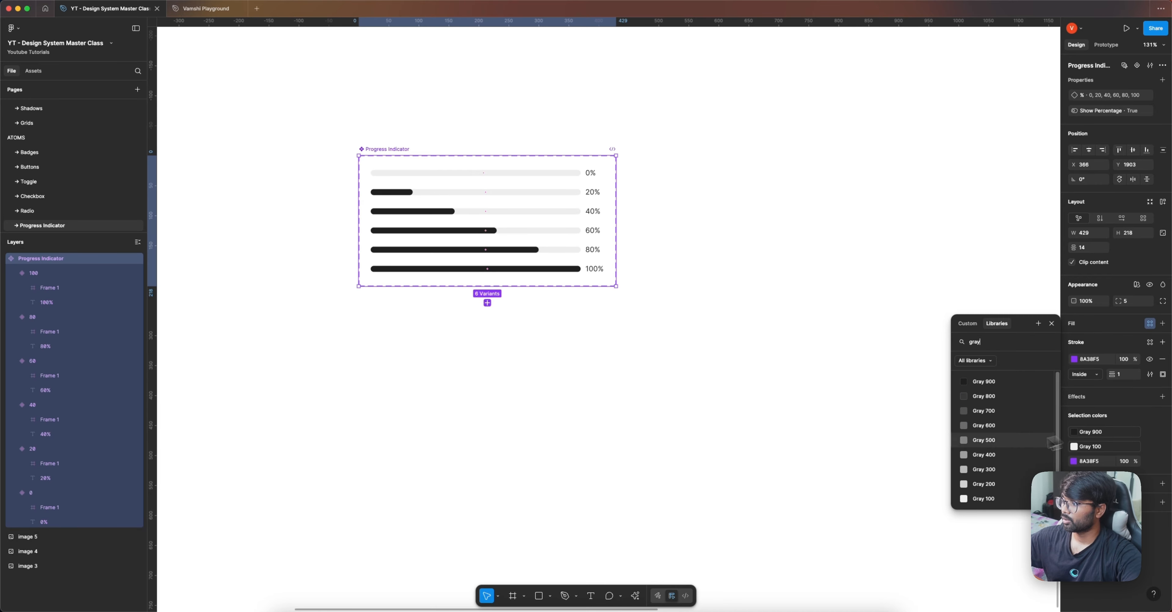
{"action": "scroll", "coordinate": [947, 442], "scroll_direction": "down", "scroll_amount": 1}
{"action": "scroll", "coordinate": [969, 444], "scroll_direction": "down", "scroll_amount": 1}
{"action": "left_click", "coordinate": [981, 500]}
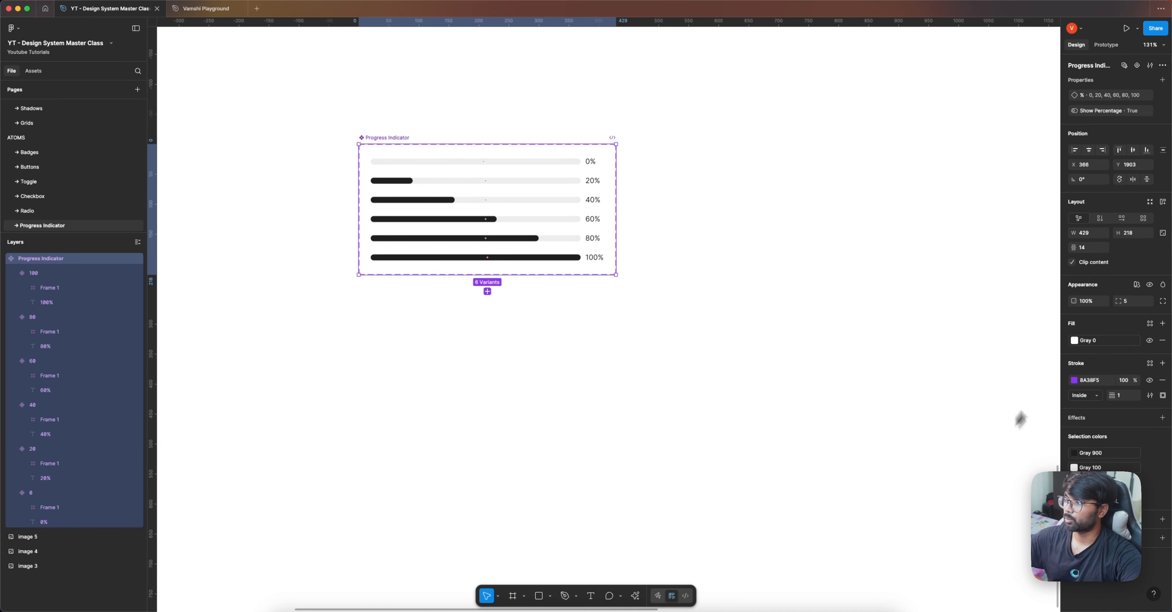
Step: Switch the component set's Color Mode to Dark Mode to check its appearance, and undo the mode change
{"action": "left_click", "coordinate": [1136, 284]}
{"action": "mouse_move", "coordinate": [1131, 319]}
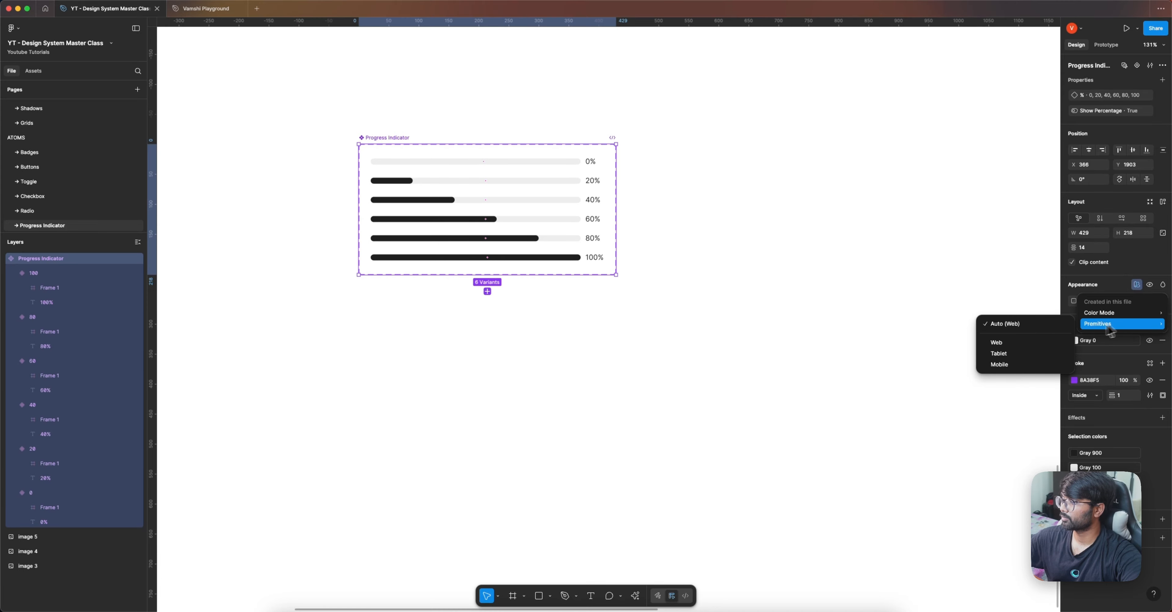
{"action": "mouse_move", "coordinate": [1094, 317]}
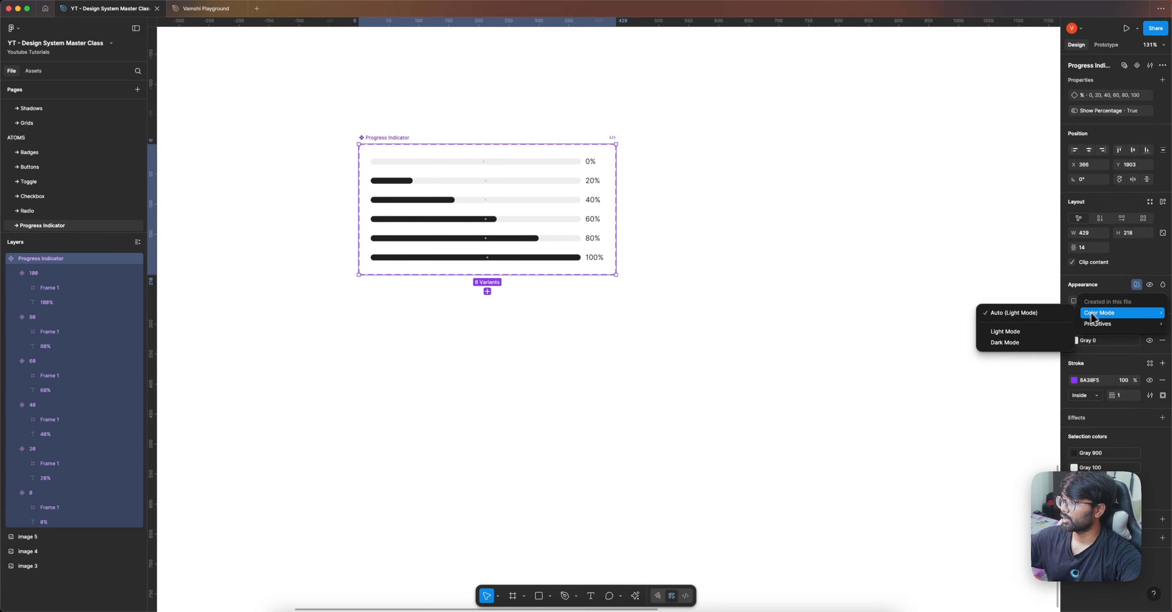
{"action": "left_click", "coordinate": [1024, 343]}
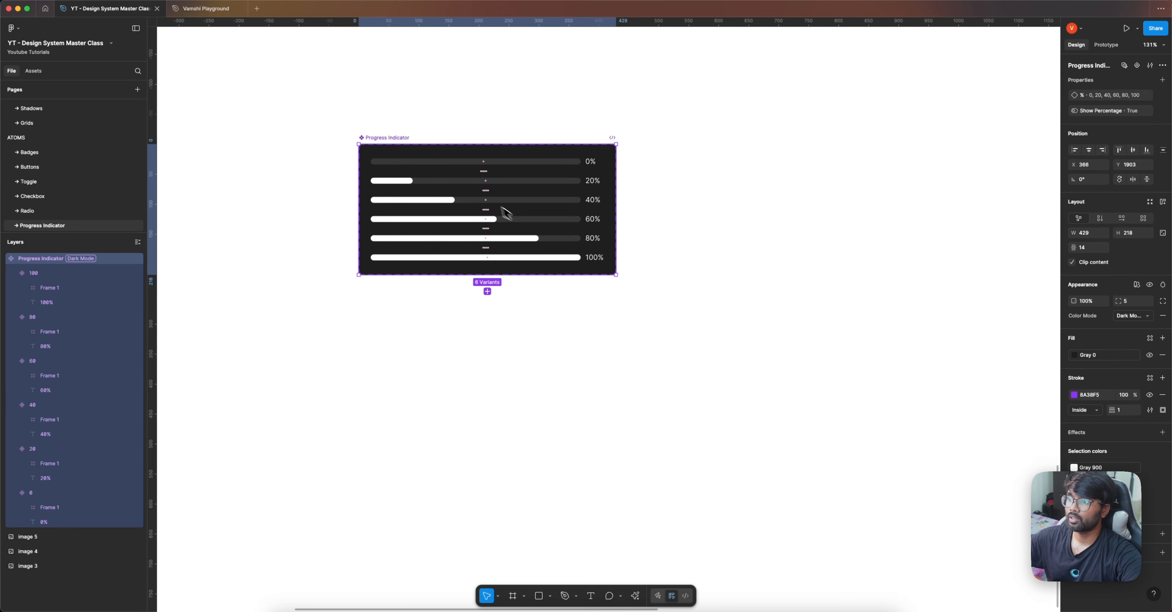
{"action": "scroll", "coordinate": [505, 211], "scroll_direction": "up", "scroll_amount": 5}
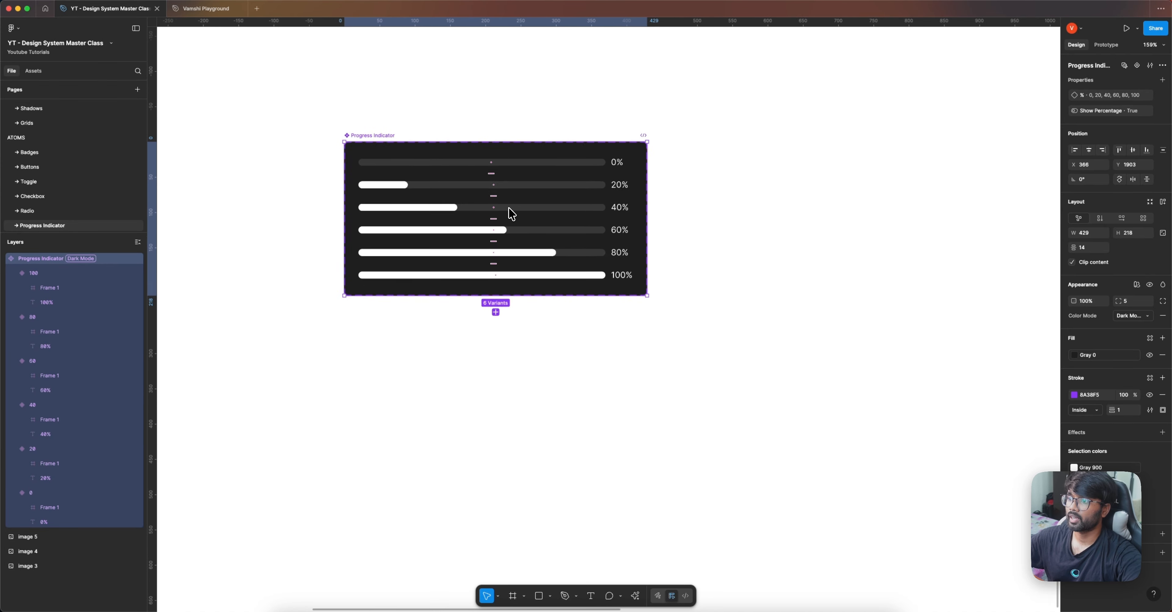
{"action": "scroll", "coordinate": [509, 208], "scroll_direction": "down", "scroll_amount": 2}
{"action": "key", "text": "super+z"}
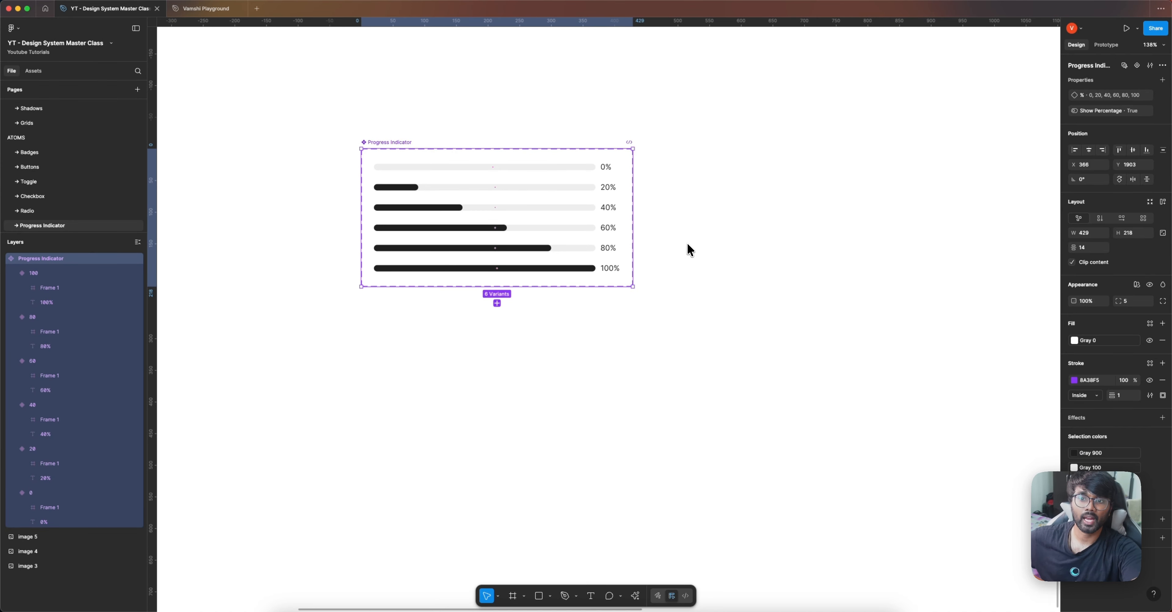